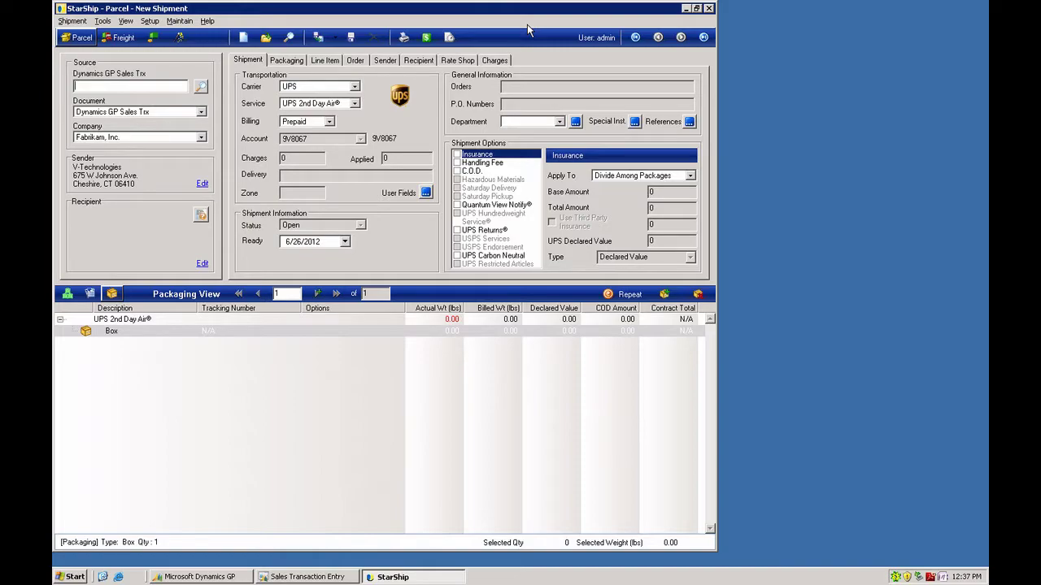
- Open the Dynamics GP 10 & 2010 Sales Trx field mappings and show the Recipient fields
{"action": "left_click", "coordinate": [150, 21]}
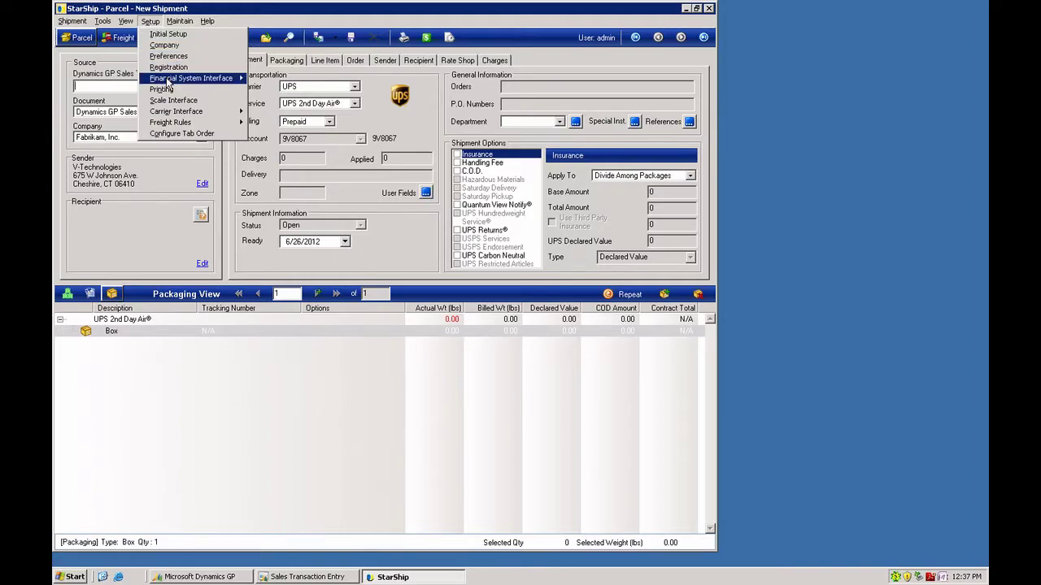
{"action": "mouse_move", "coordinate": [168, 82]}
{"action": "left_click", "coordinate": [258, 95]}
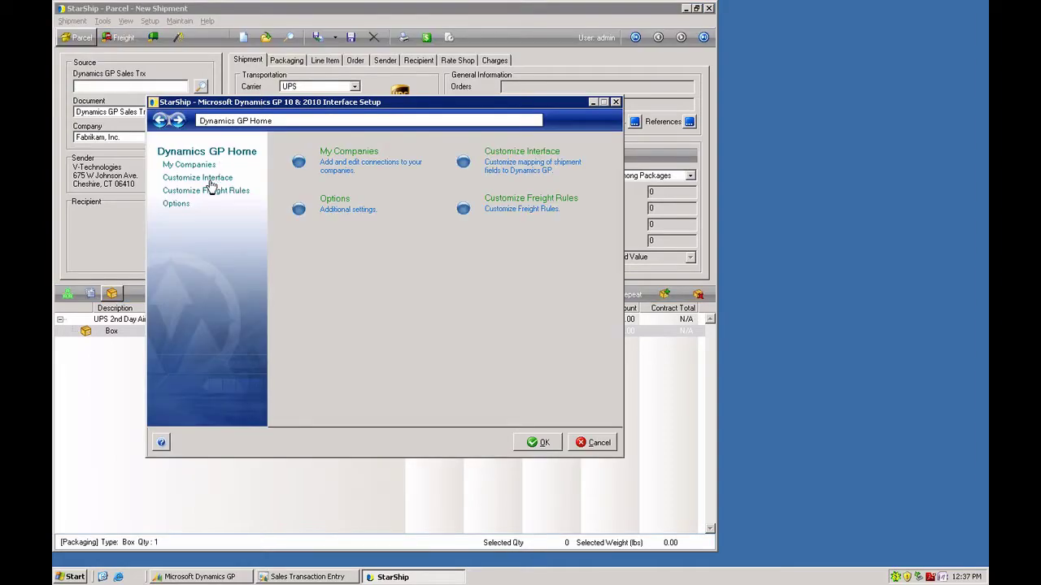
{"action": "left_click", "coordinate": [209, 181]}
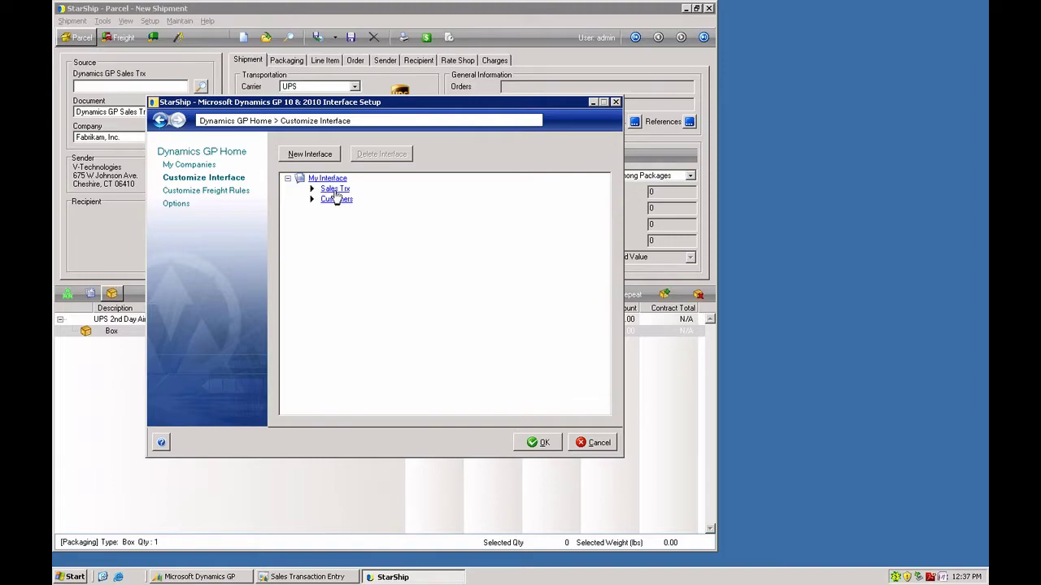
{"action": "left_click", "coordinate": [335, 191]}
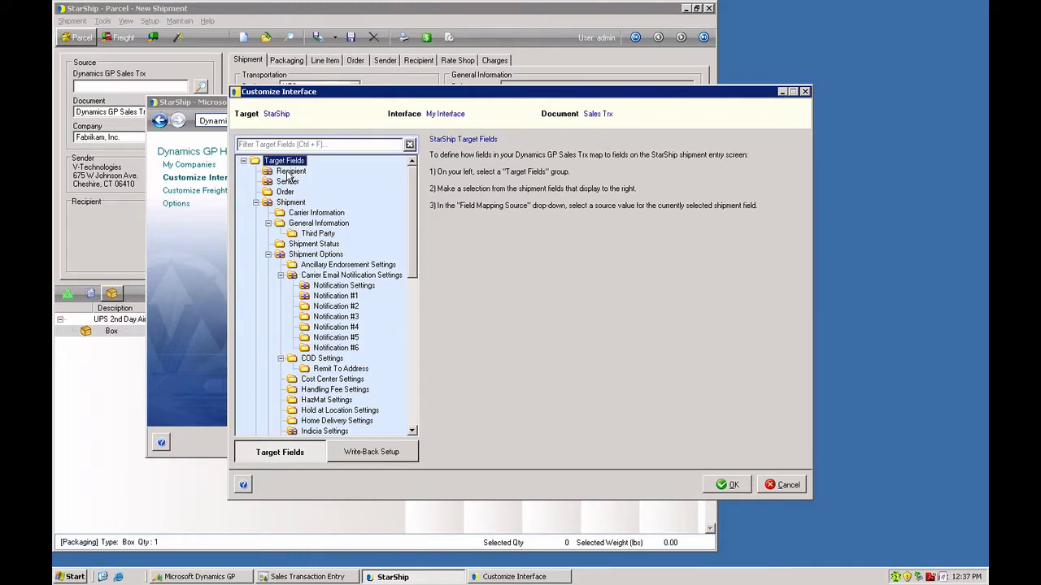
{"action": "left_click", "coordinate": [290, 172]}
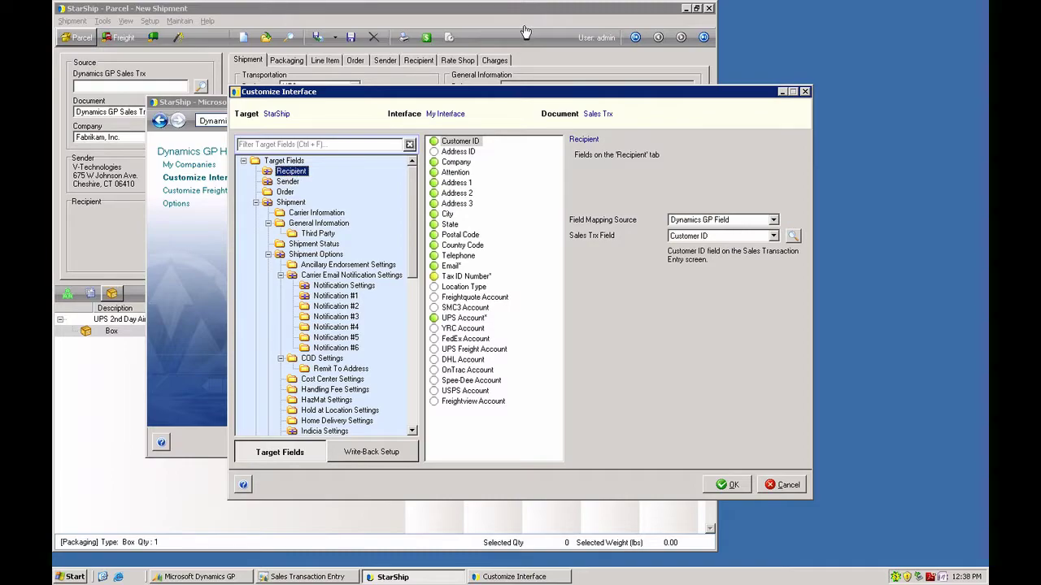
- Keep Recipient Company mapped to Ship To Company Name, then select Location Type
{"action": "left_click", "coordinate": [452, 166]}
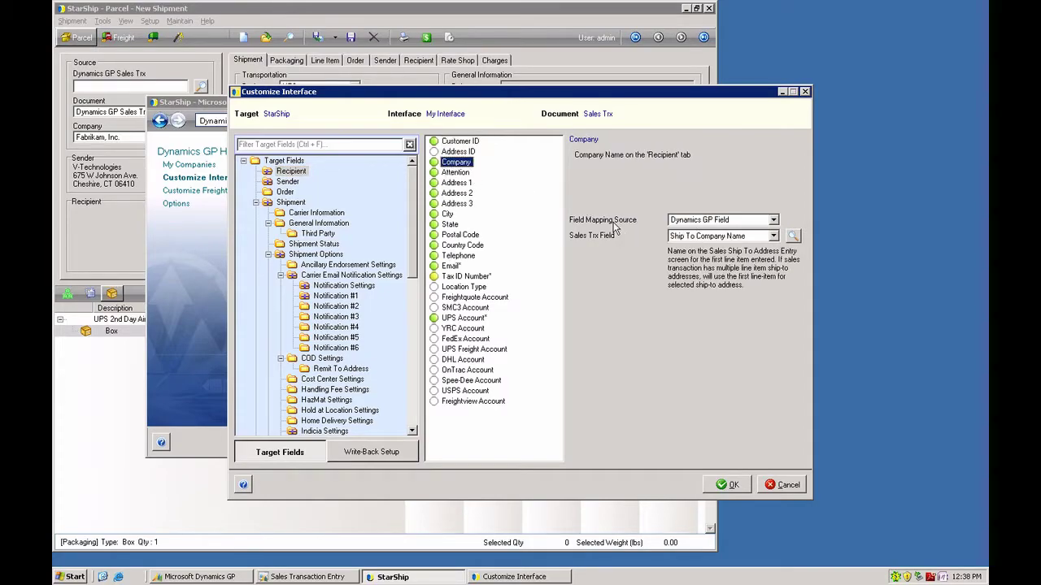
{"action": "left_click", "coordinate": [772, 238]}
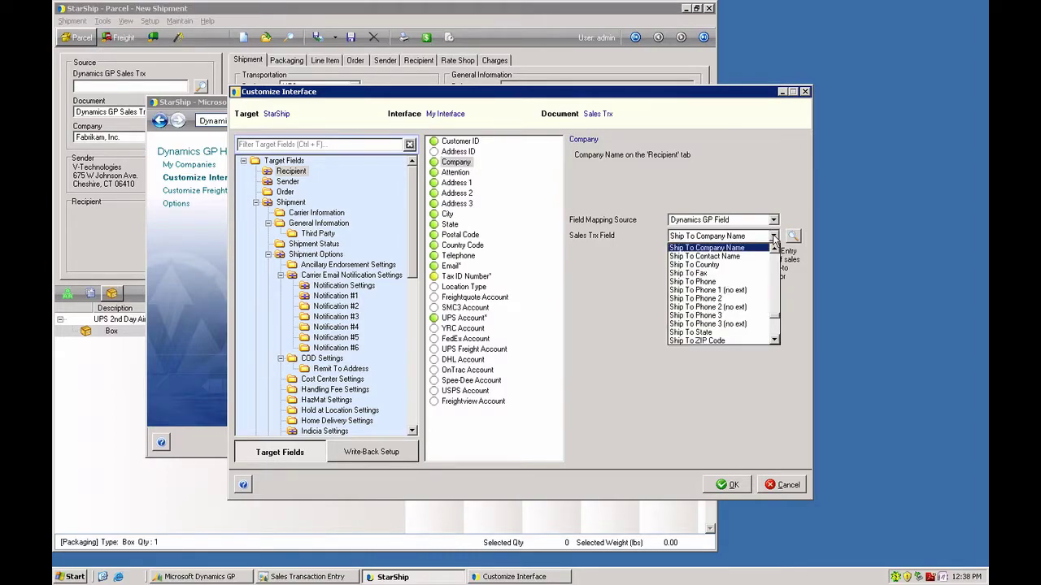
{"action": "left_click", "coordinate": [774, 240]}
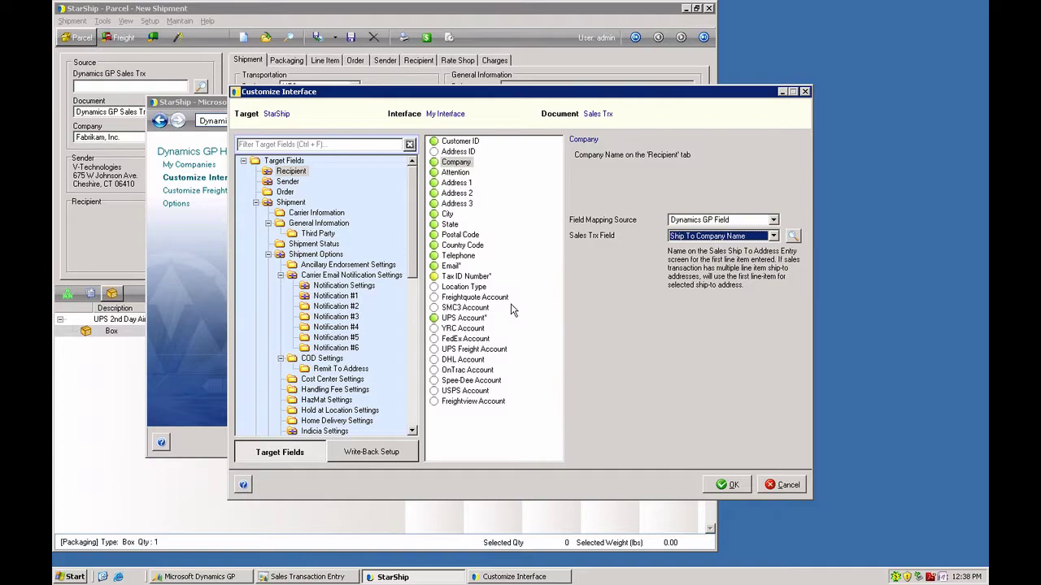
{"action": "left_click", "coordinate": [465, 288]}
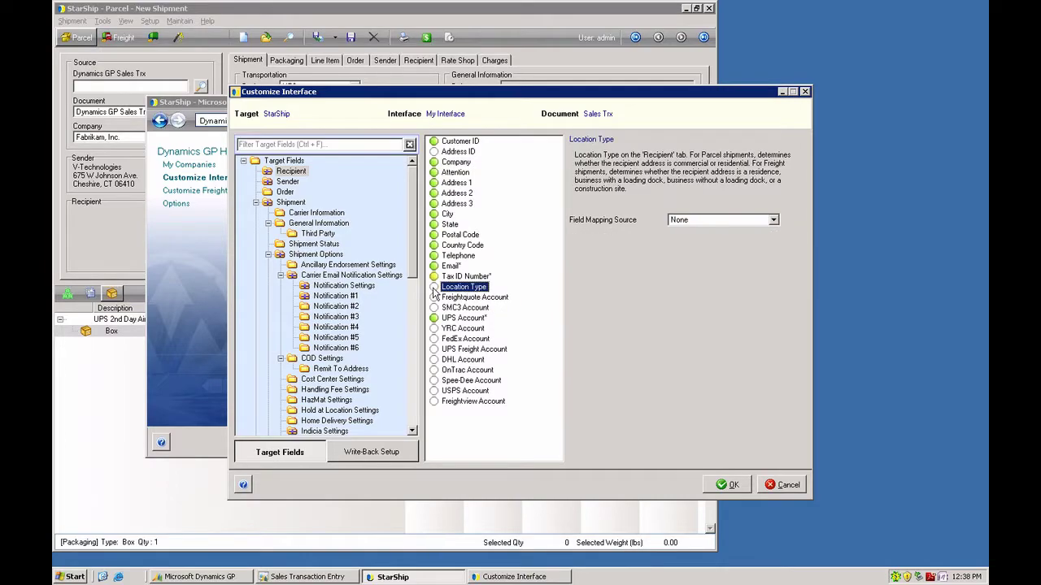
- Set Location Type's mapping source to Fixed Value with Business w/o Loading Dock
{"action": "left_click", "coordinate": [773, 220]}
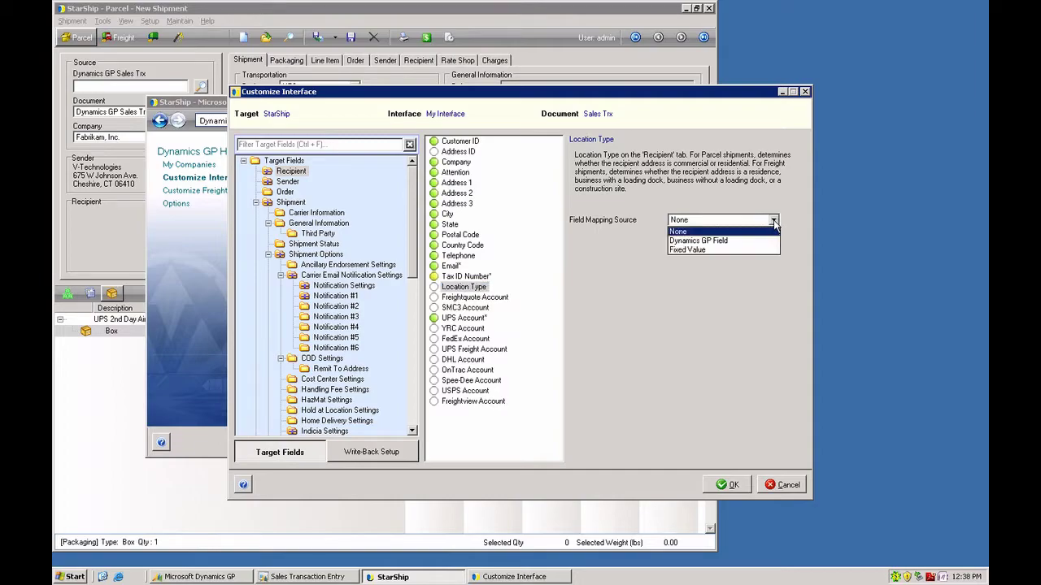
{"action": "left_click", "coordinate": [769, 250]}
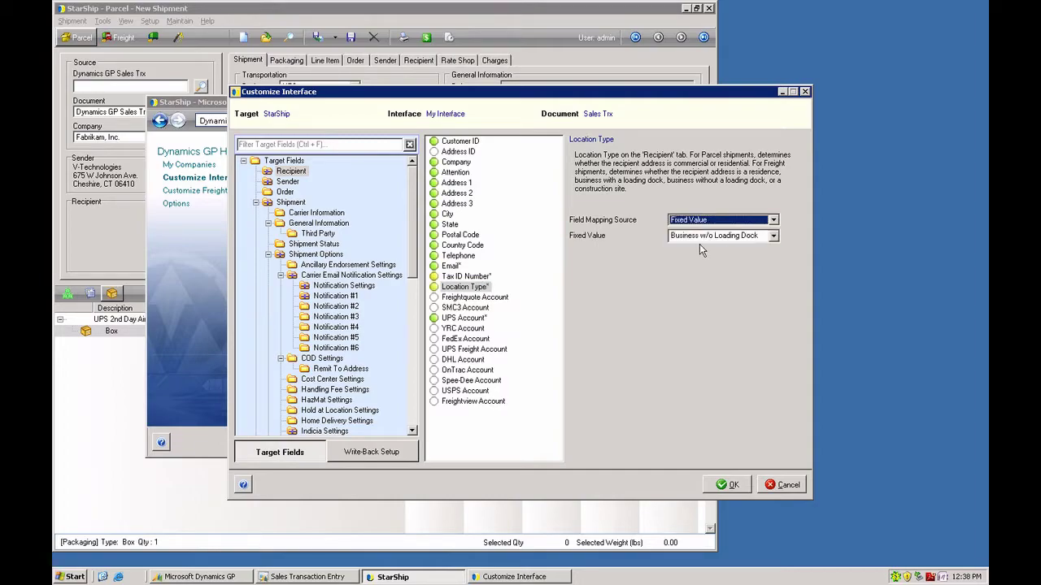
{"action": "left_click", "coordinate": [772, 236]}
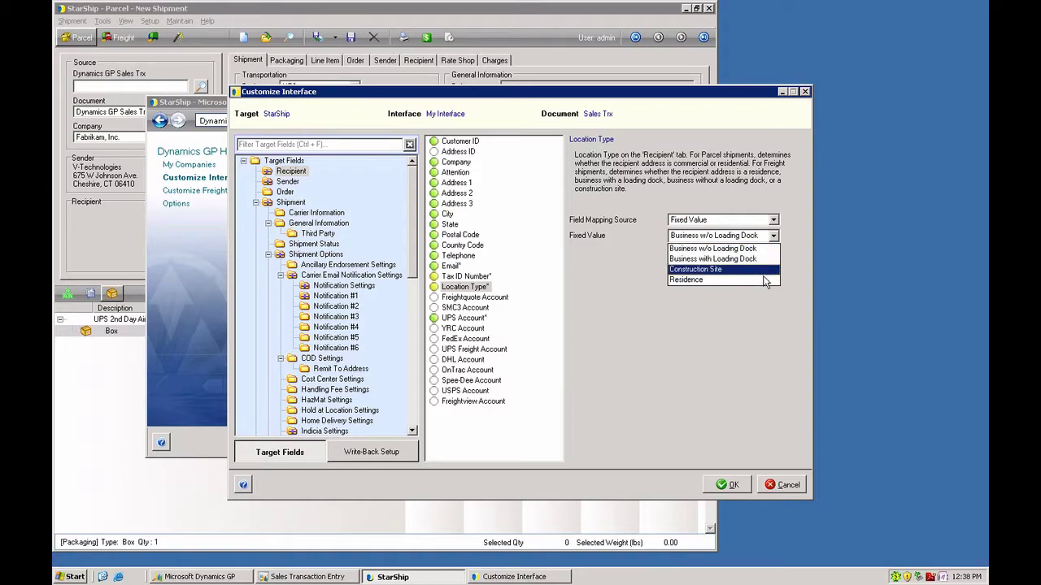
{"action": "left_click", "coordinate": [787, 236]}
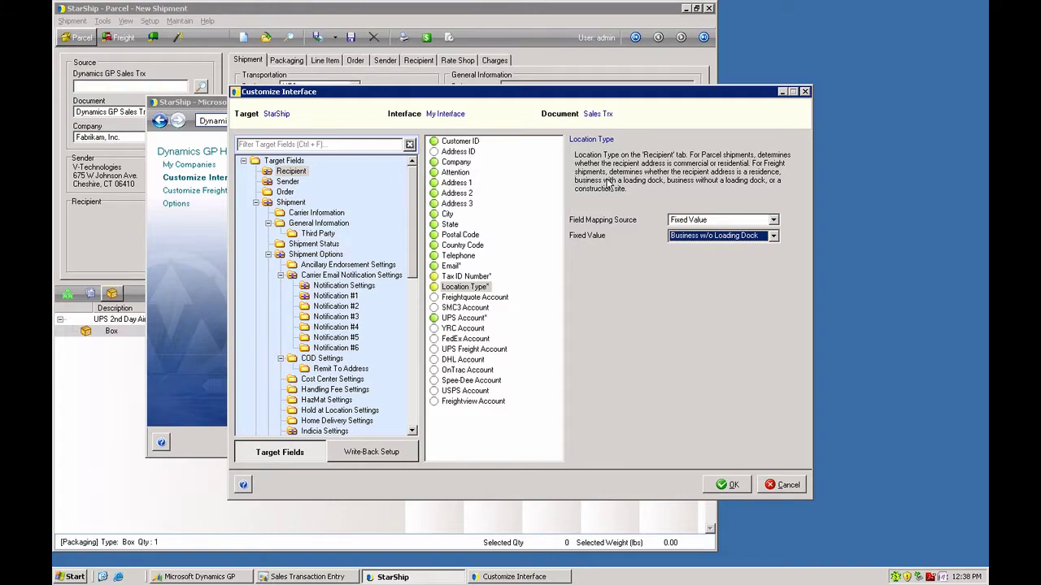
- Review Carrier Information mappings and the MY OWN TRUCK shipping method's carrier service translation
{"action": "left_click", "coordinate": [317, 213]}
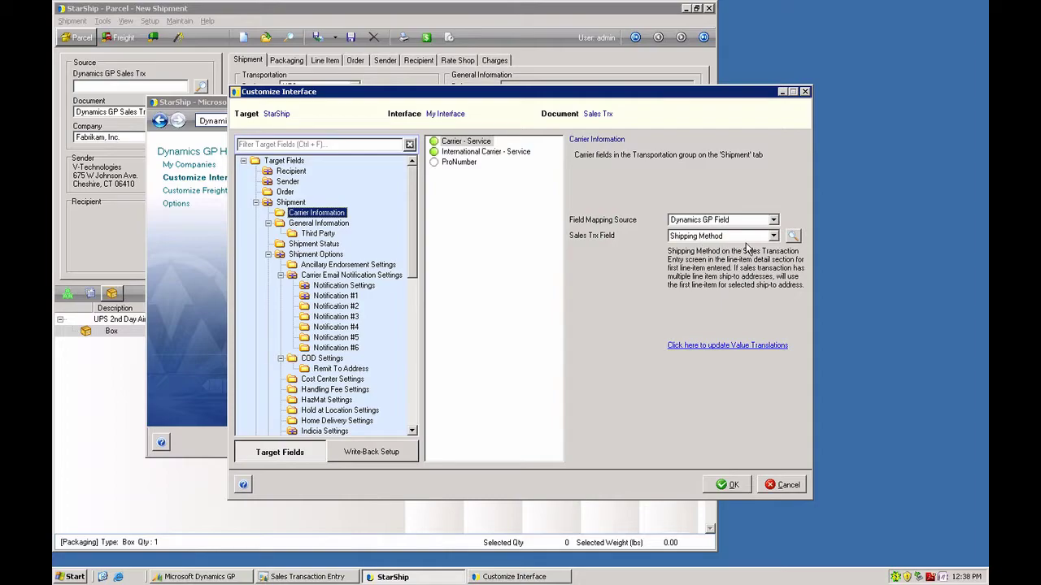
{"action": "left_click", "coordinate": [734, 347]}
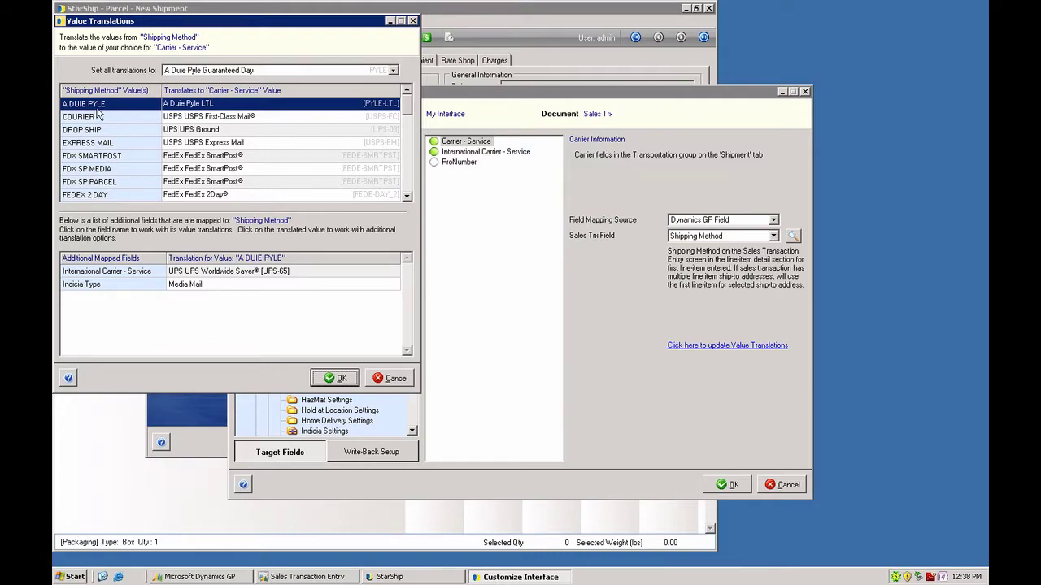
{"action": "left_click", "coordinate": [406, 198]}
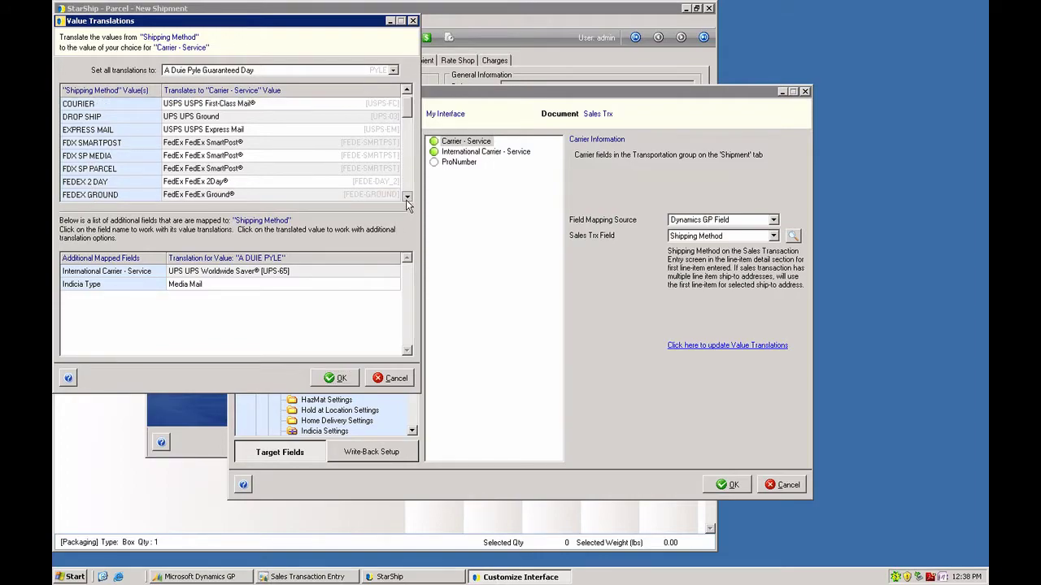
{"action": "left_click", "coordinate": [407, 198]}
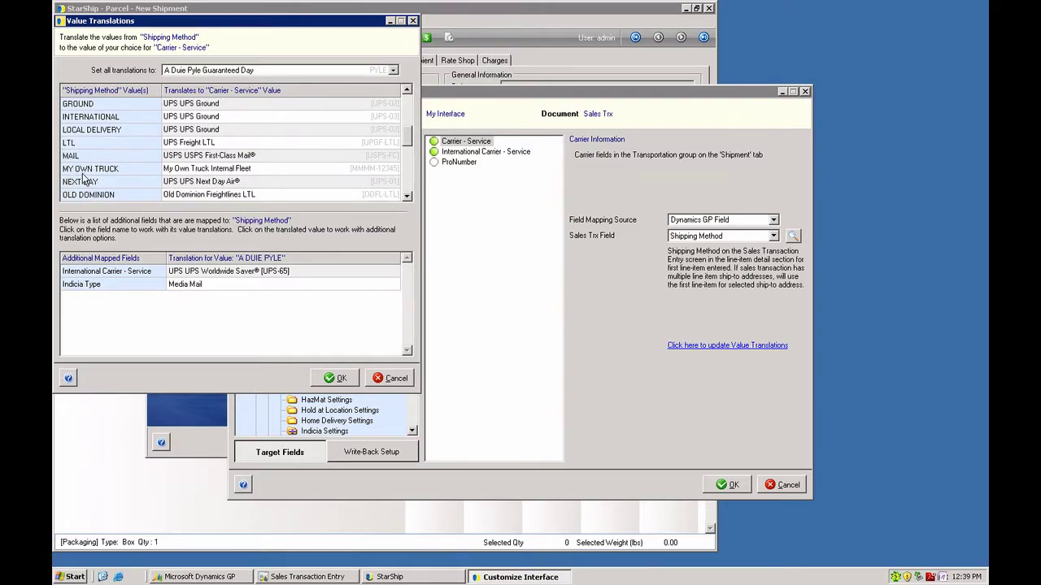
{"action": "left_click", "coordinate": [393, 171]}
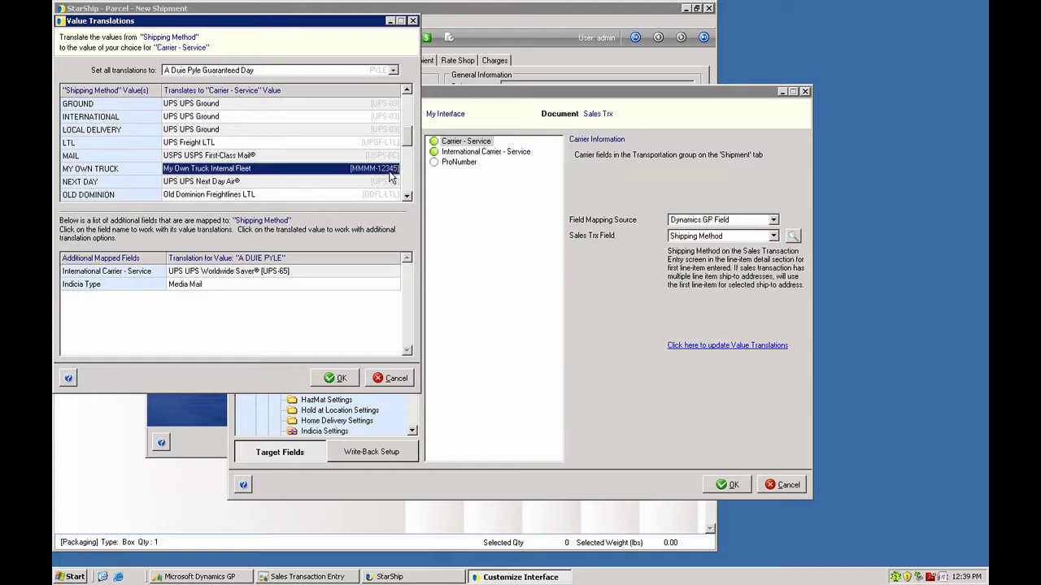
{"action": "left_click", "coordinate": [394, 169]}
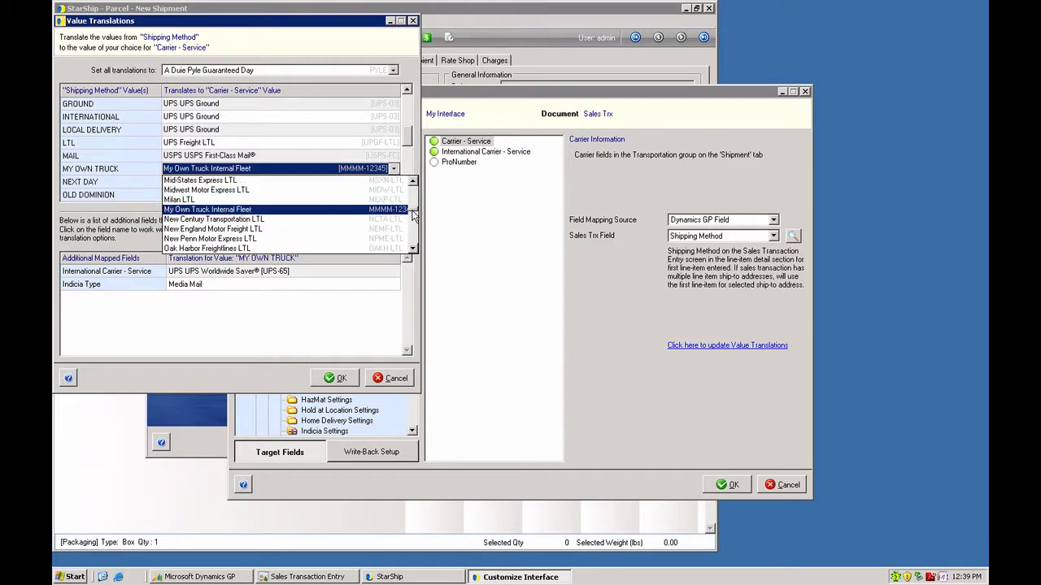
{"action": "mouse_move", "coordinate": [413, 213]}
{"action": "left_mouse_down"}
{"action": "mouse_move", "coordinate": [414, 244]}
{"action": "mouse_move", "coordinate": [413, 218]}
{"action": "left_mouse_up"}
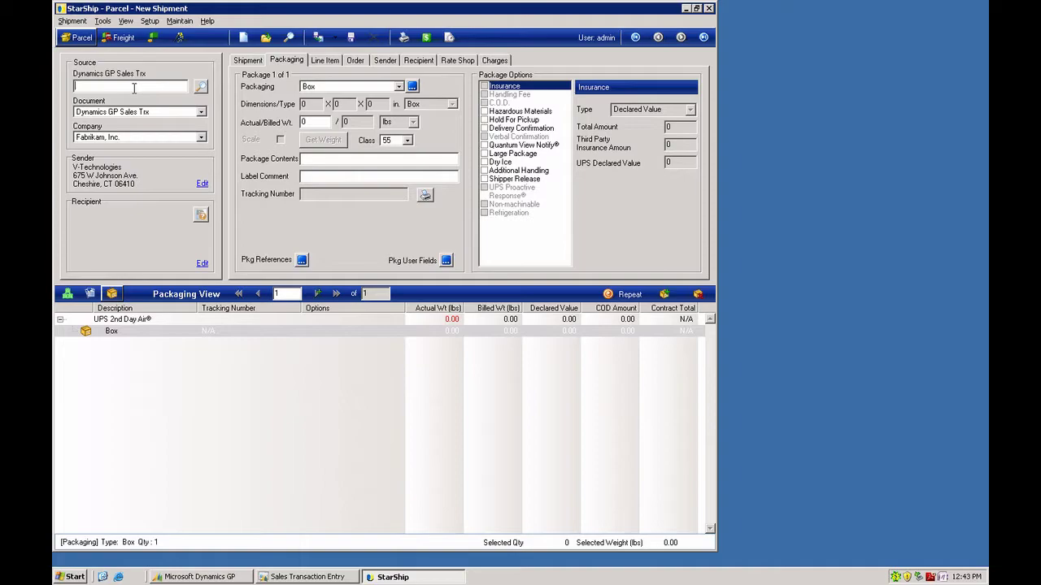
- Retrieve Dynamics GP sales transaction 401 and view its Shipment details
{"action": "type", "text": "401"}
{"action": "key", "text": "Return"}
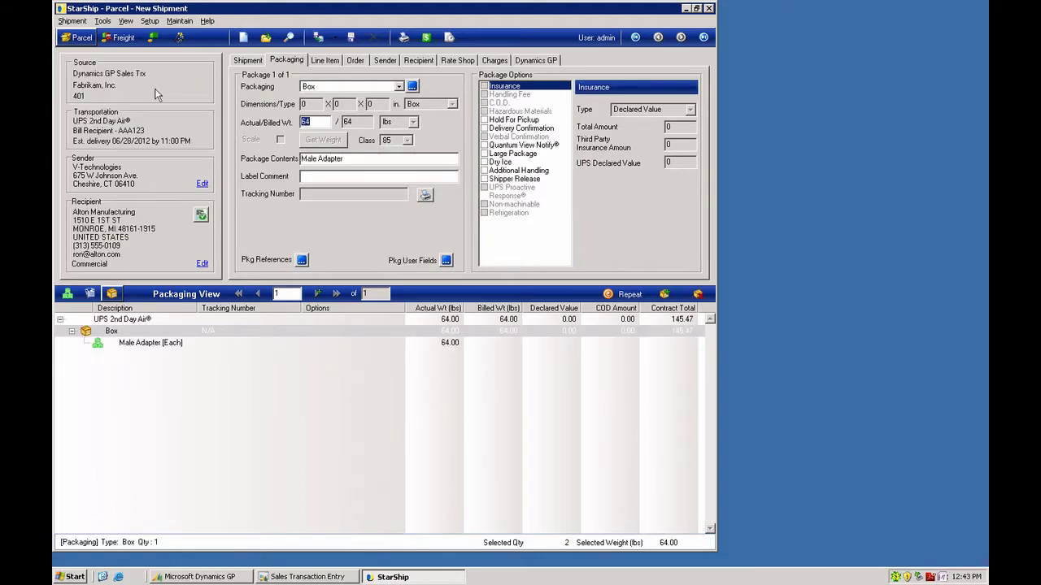
{"action": "left_click", "coordinate": [248, 62]}
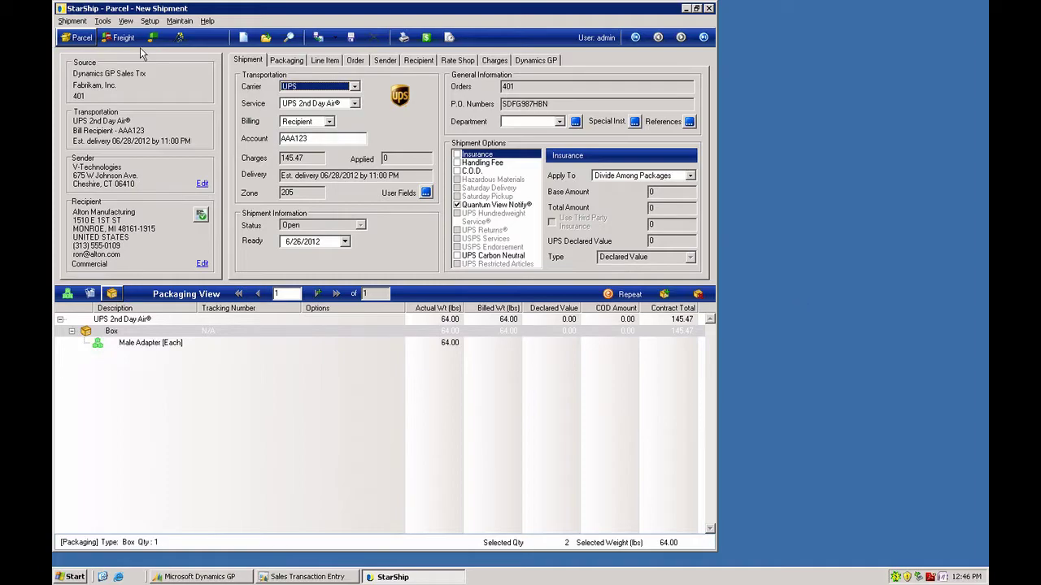
- Reopen Customize Interface for Dynamics GP Sales Trx on the Write-Back Setup tab
{"action": "left_click", "coordinate": [150, 21]}
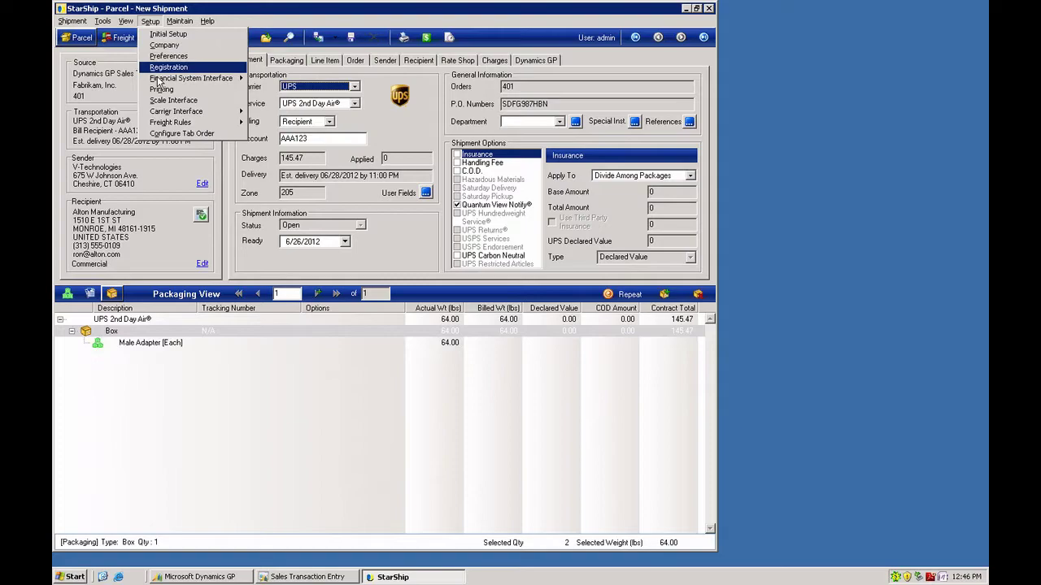
{"action": "mouse_move", "coordinate": [159, 78]}
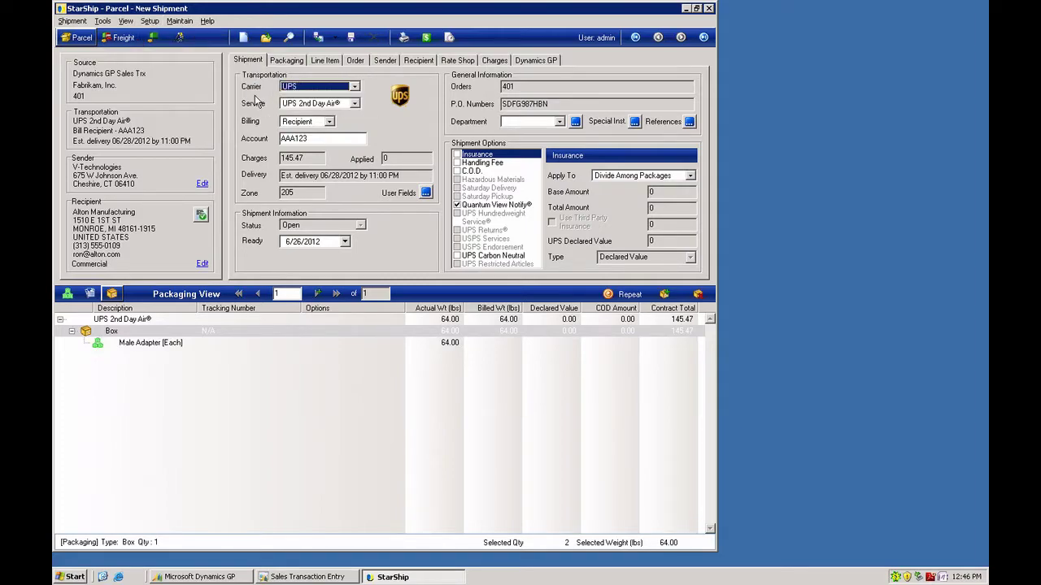
{"action": "left_click", "coordinate": [195, 178]}
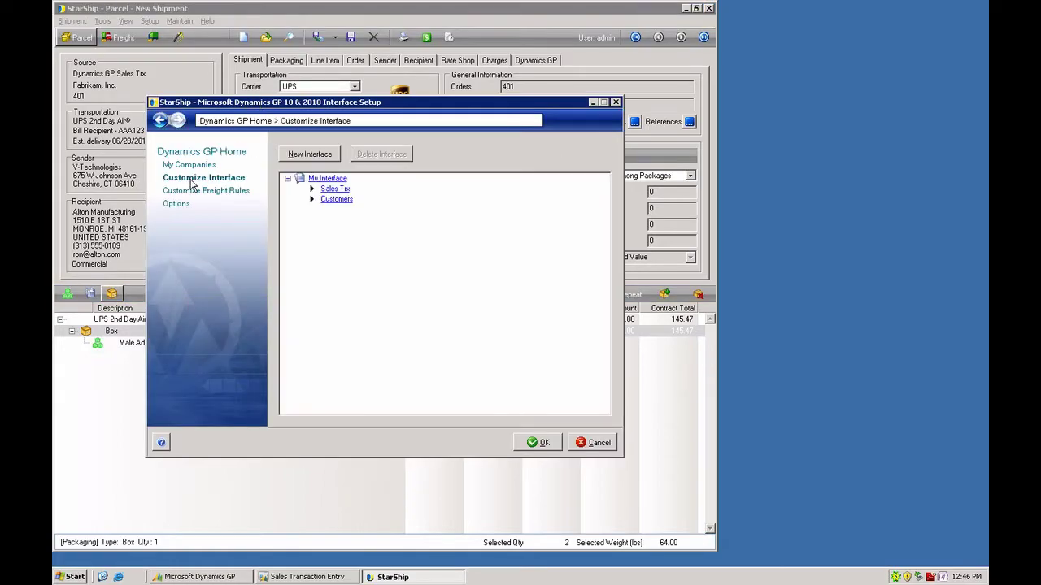
{"action": "left_click", "coordinate": [335, 188]}
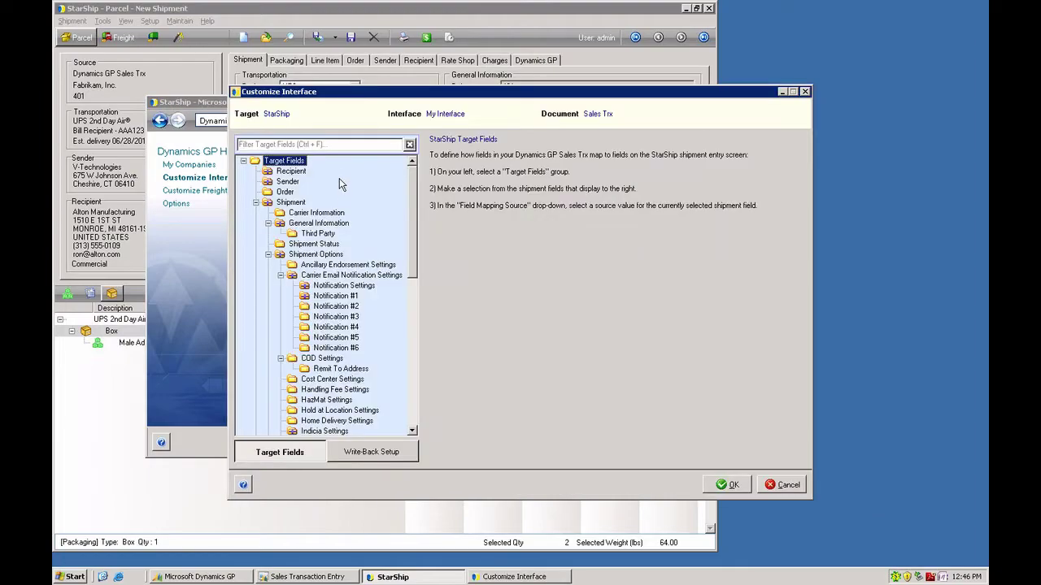
{"action": "left_click", "coordinate": [368, 454]}
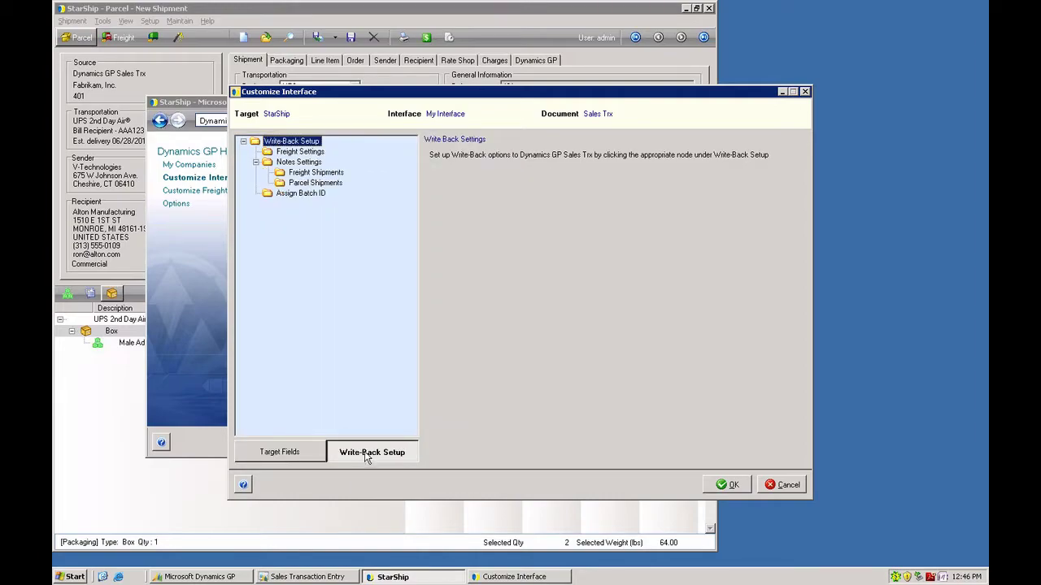
- Delete the Add Val Status note from the Parcel Shipments notes settings
{"action": "left_click", "coordinate": [313, 174]}
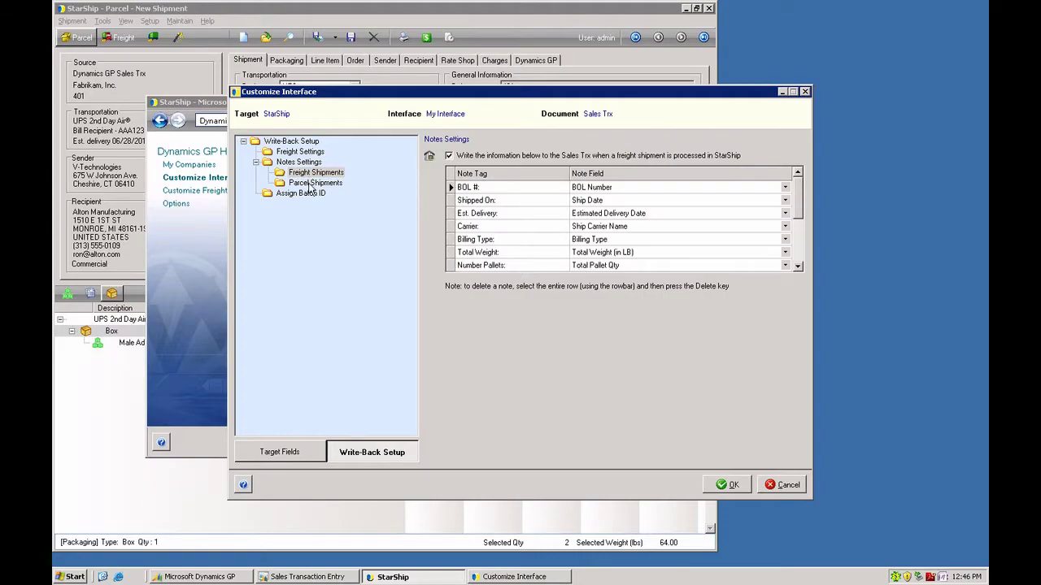
{"action": "left_click", "coordinate": [313, 183]}
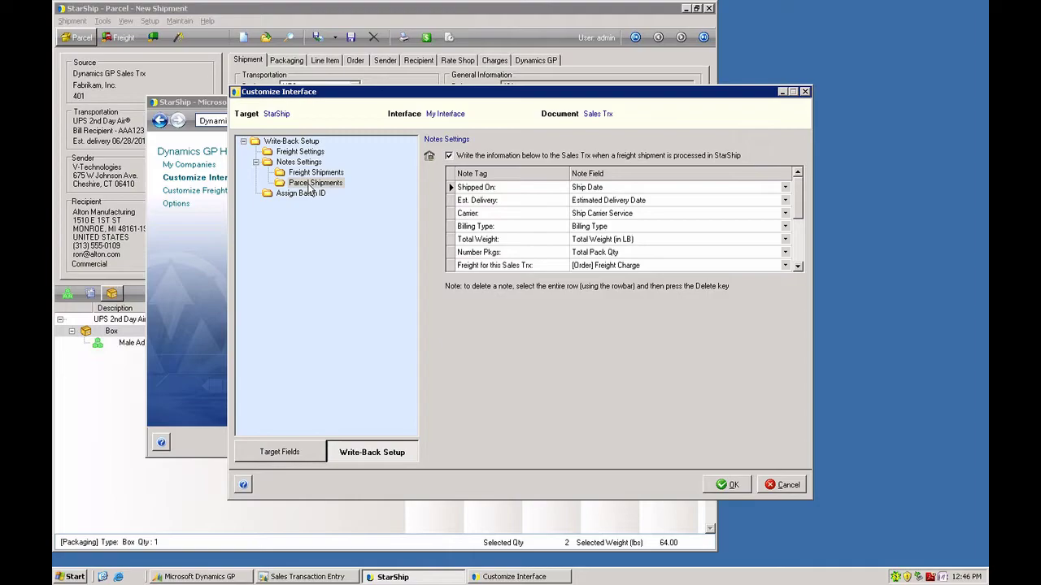
{"action": "left_click", "coordinate": [797, 239]}
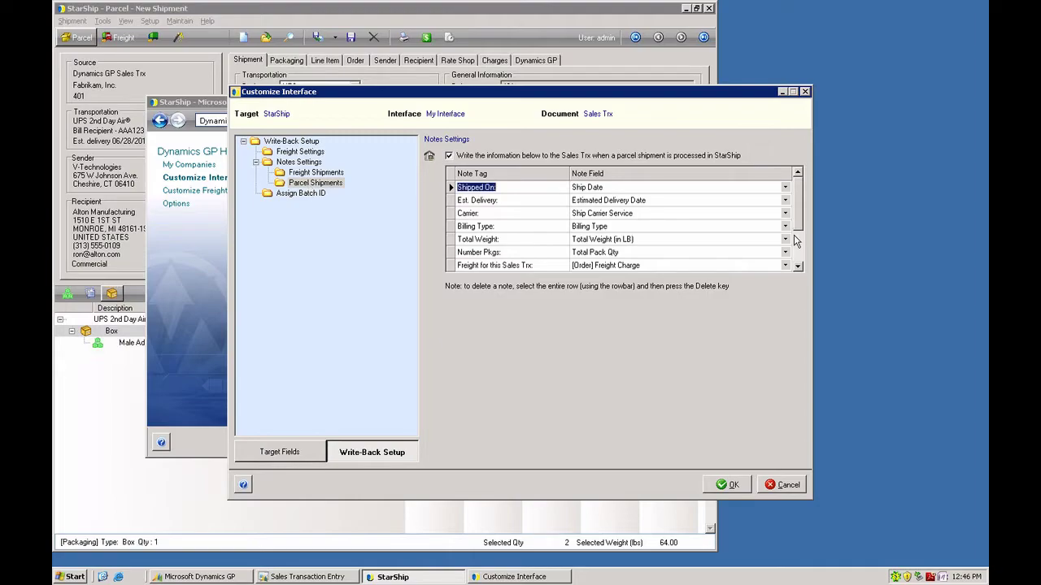
{"action": "left_click", "coordinate": [796, 267]}
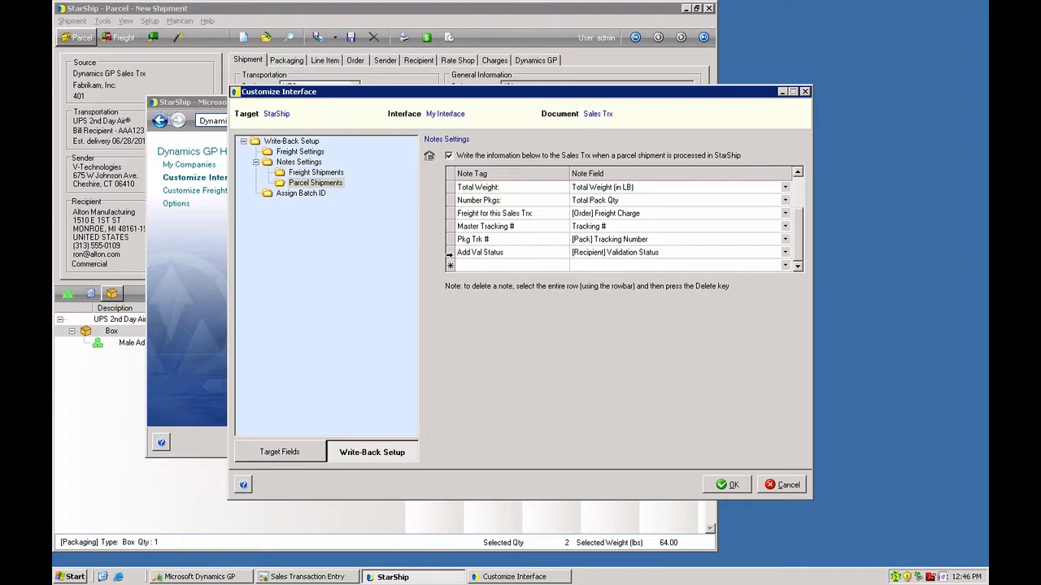
{"action": "left_click", "coordinate": [450, 252]}
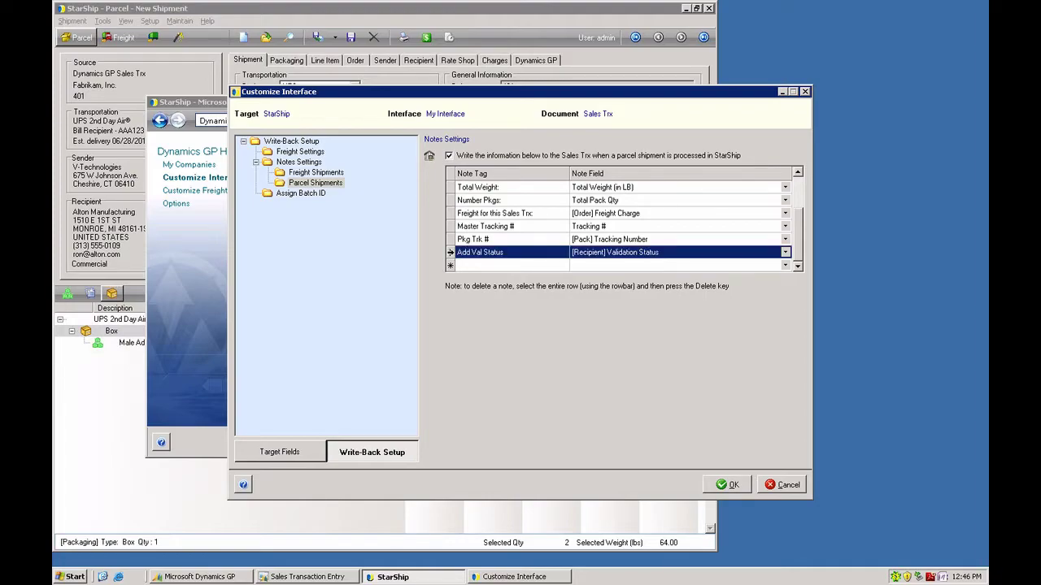
{"action": "key", "text": "Delete"}
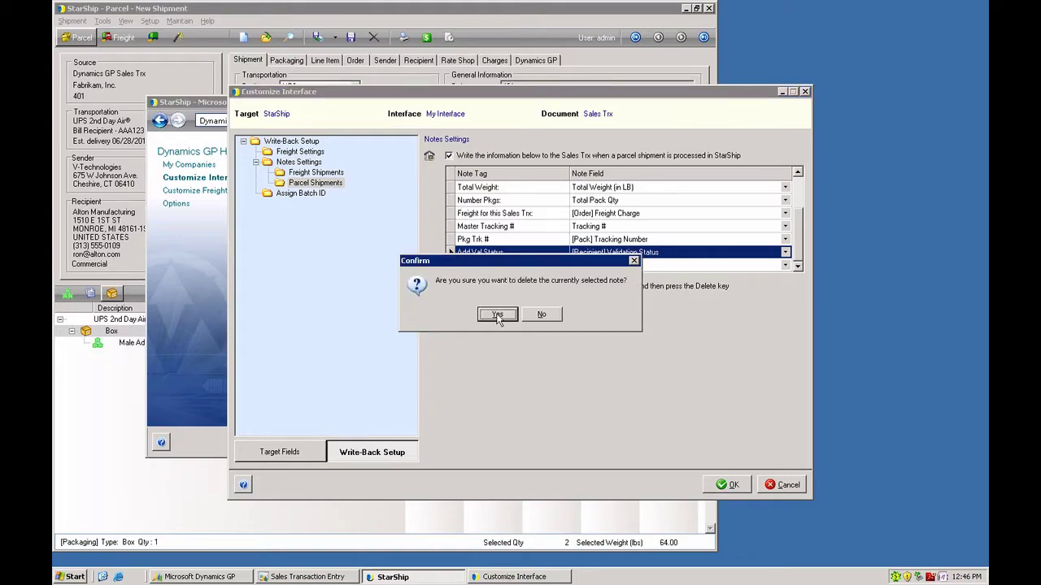
{"action": "left_click", "coordinate": [496, 316]}
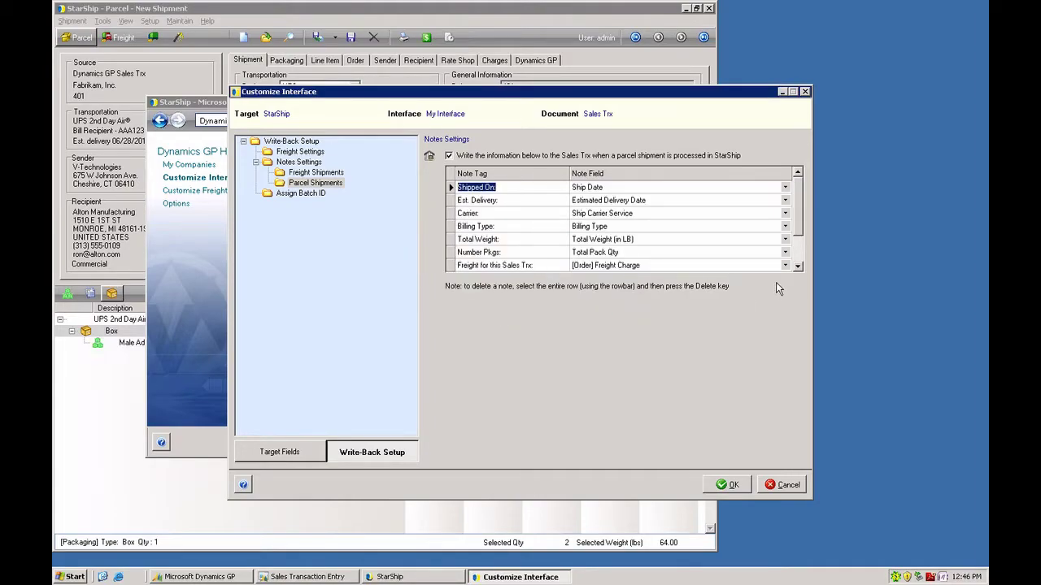
- Add an 'Item Description' parcel note mapped to [Pack] Content Description
{"action": "left_click", "coordinate": [460, 253]}
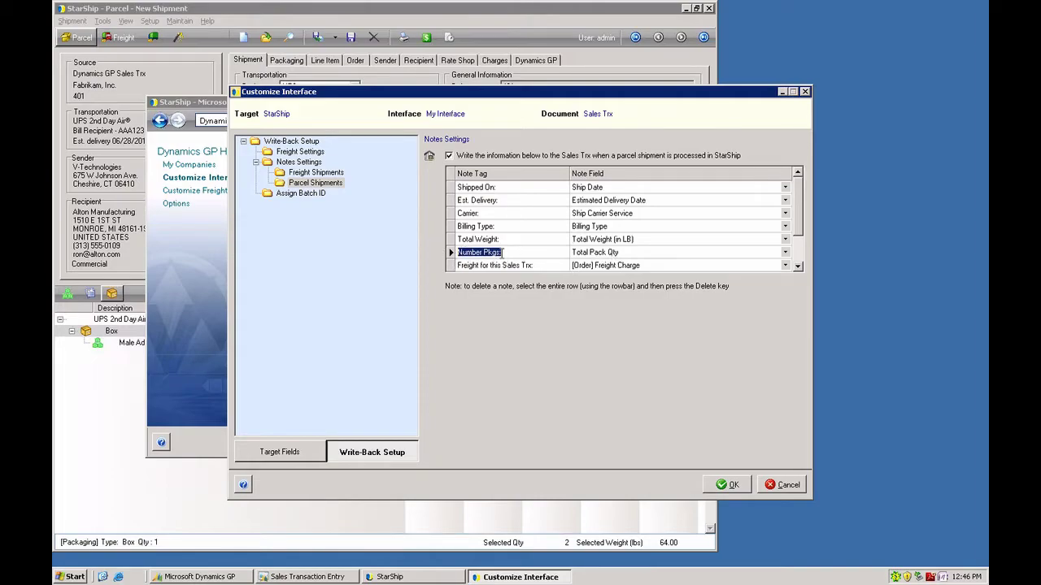
{"action": "left_click", "coordinate": [798, 266]}
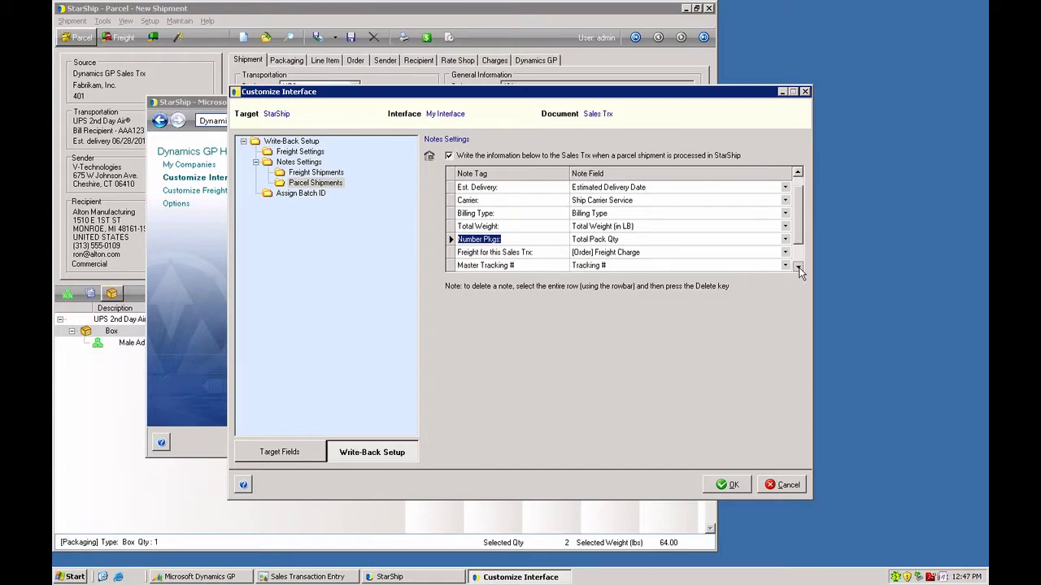
{"action": "left_click", "coordinate": [798, 267]}
{"action": "left_click", "coordinate": [798, 267]}
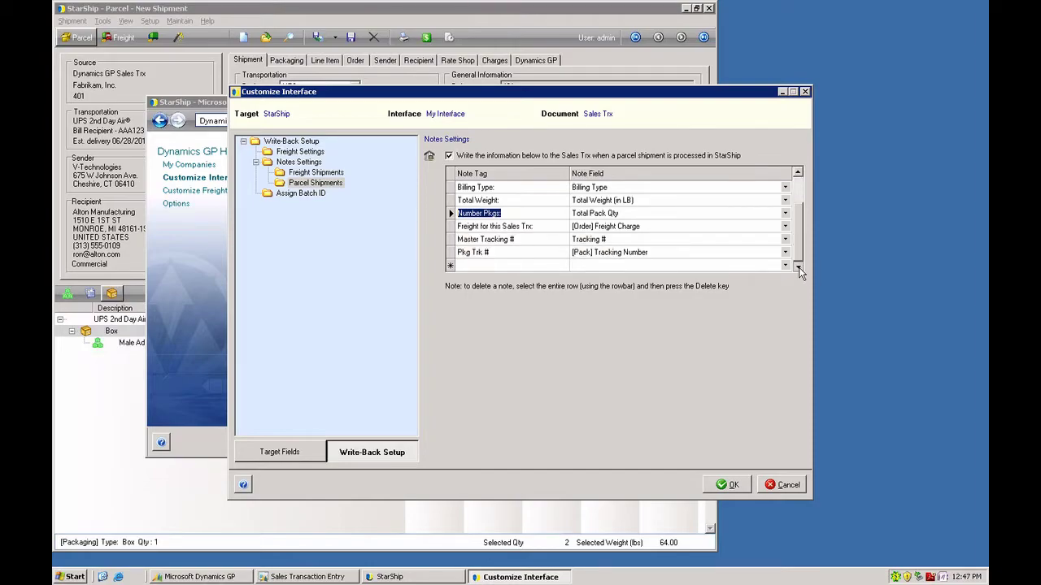
{"action": "left_click", "coordinate": [584, 266]}
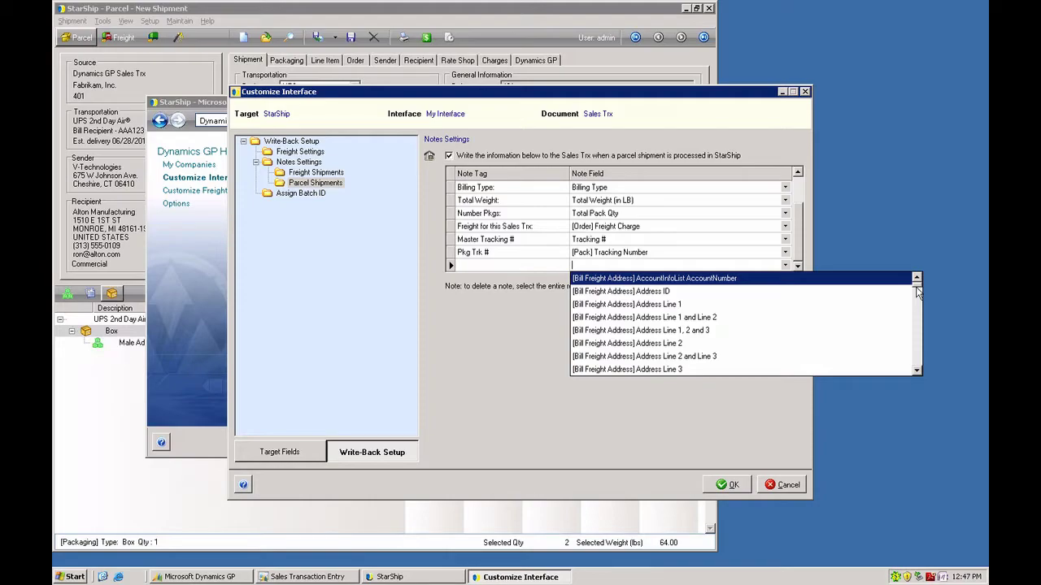
{"action": "left_click_drag", "start_coordinate": [916, 293], "coordinate": [916, 303]}
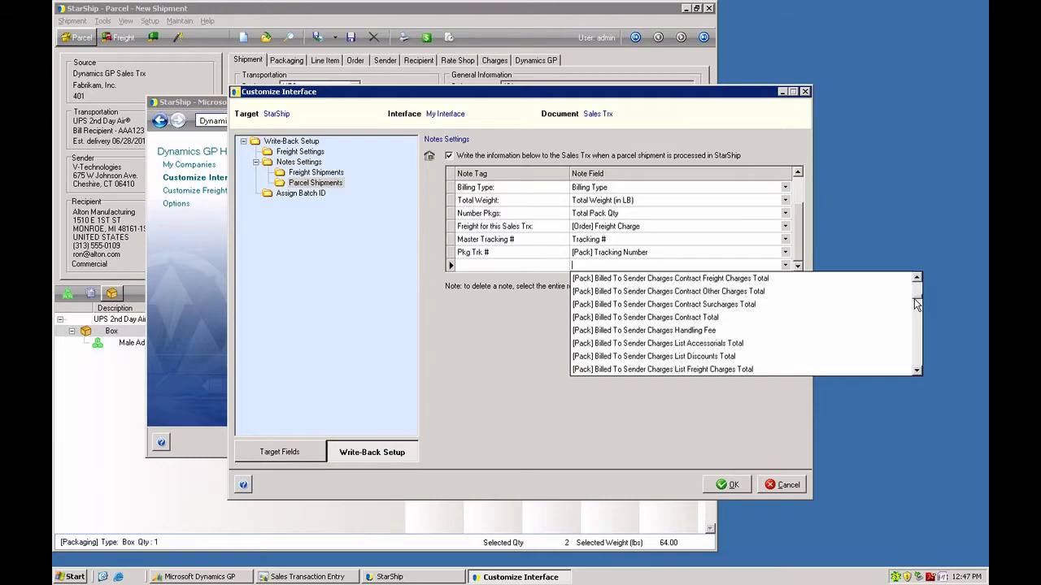
{"action": "left_click", "coordinate": [916, 370]}
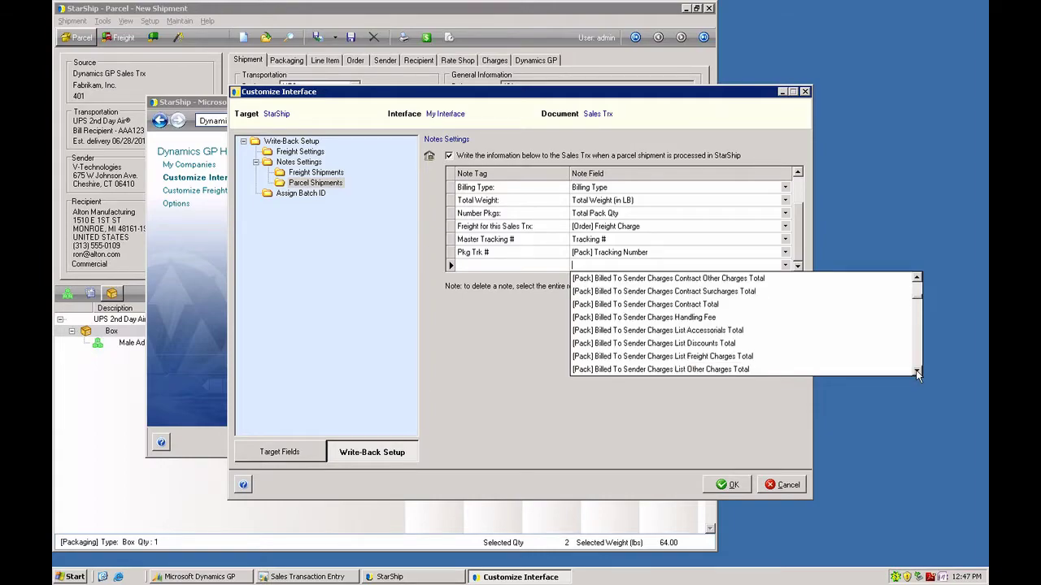
{"action": "left_click", "coordinate": [917, 370]}
{"action": "left_click", "coordinate": [915, 370]}
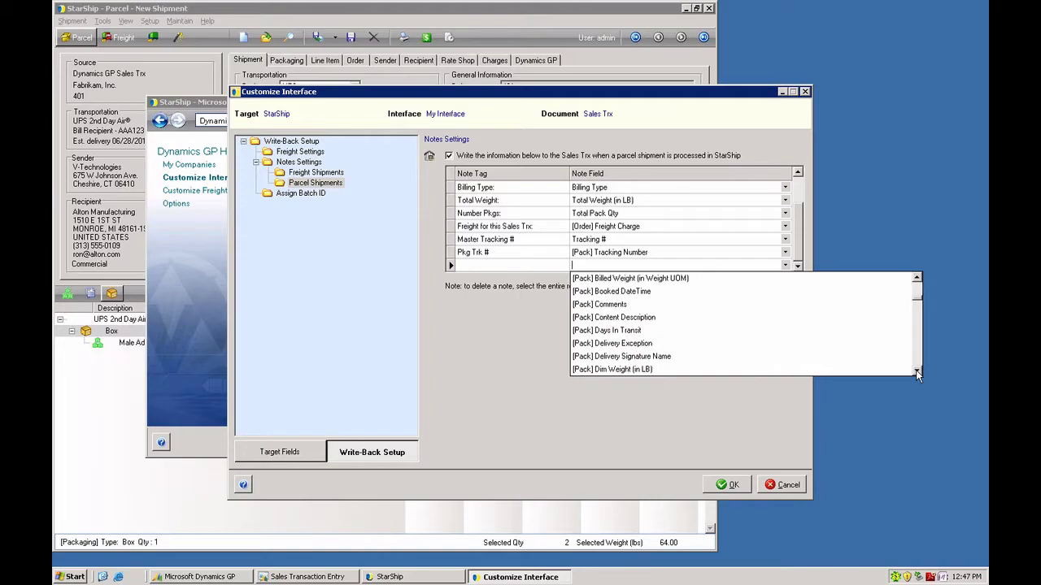
{"action": "left_click", "coordinate": [627, 317]}
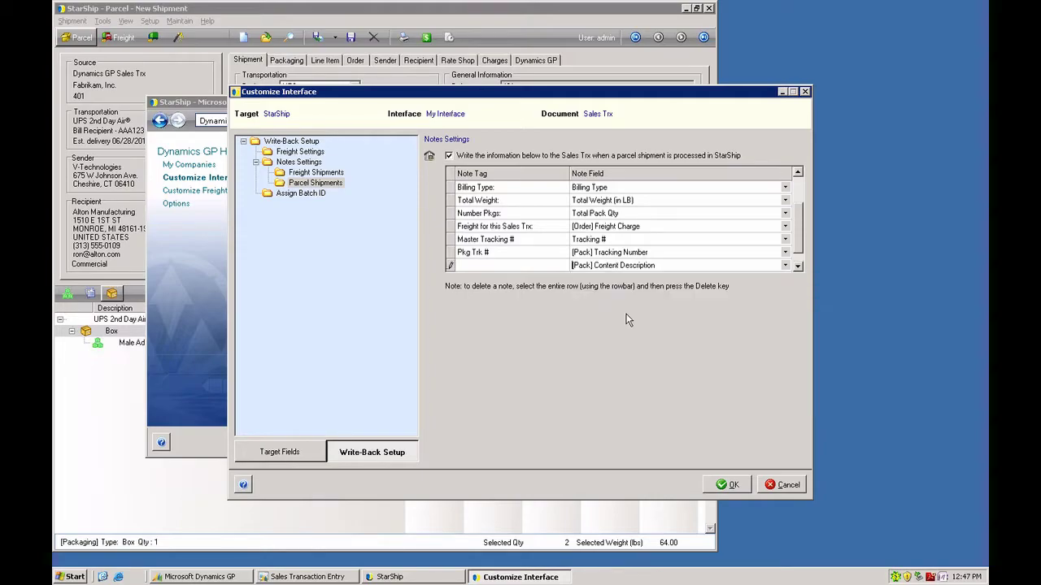
{"action": "left_click", "coordinate": [488, 261]}
{"action": "type", "text": "Item Description"}
{"action": "left_click", "coordinate": [796, 264]}
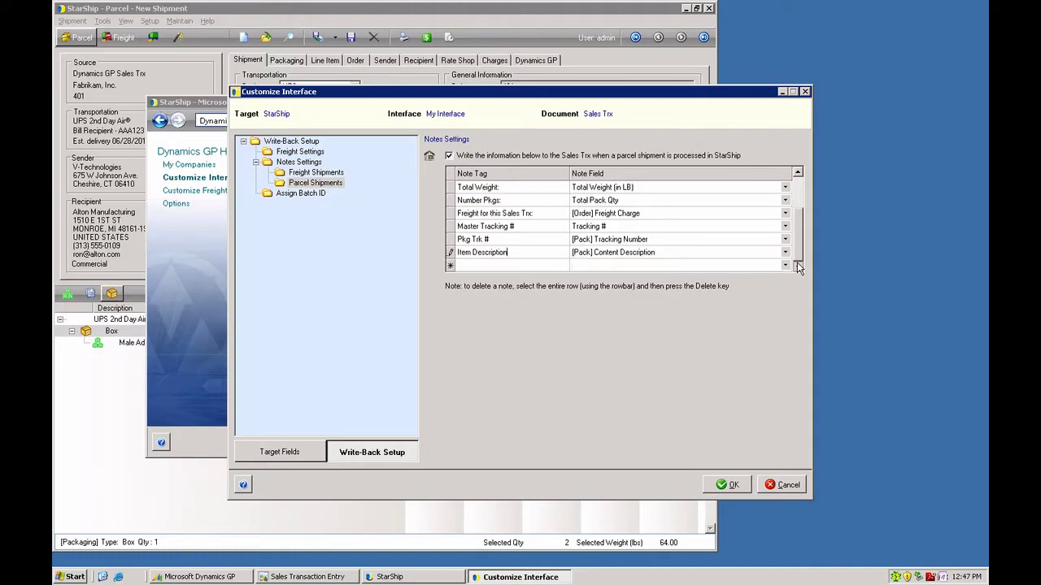
{"action": "left_click", "coordinate": [784, 266]}
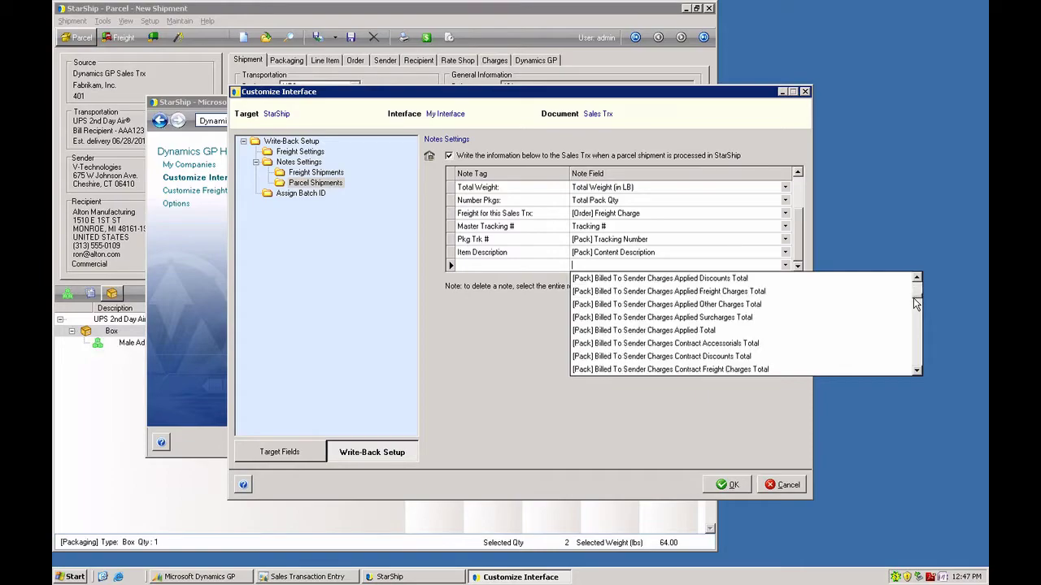
- Add a 'Ship Qty' parcel note mapped to [Pack] Total Ship Qty
{"action": "scroll", "coordinate": [917, 285], "scroll_direction": "down", "scroll_amount": 10}
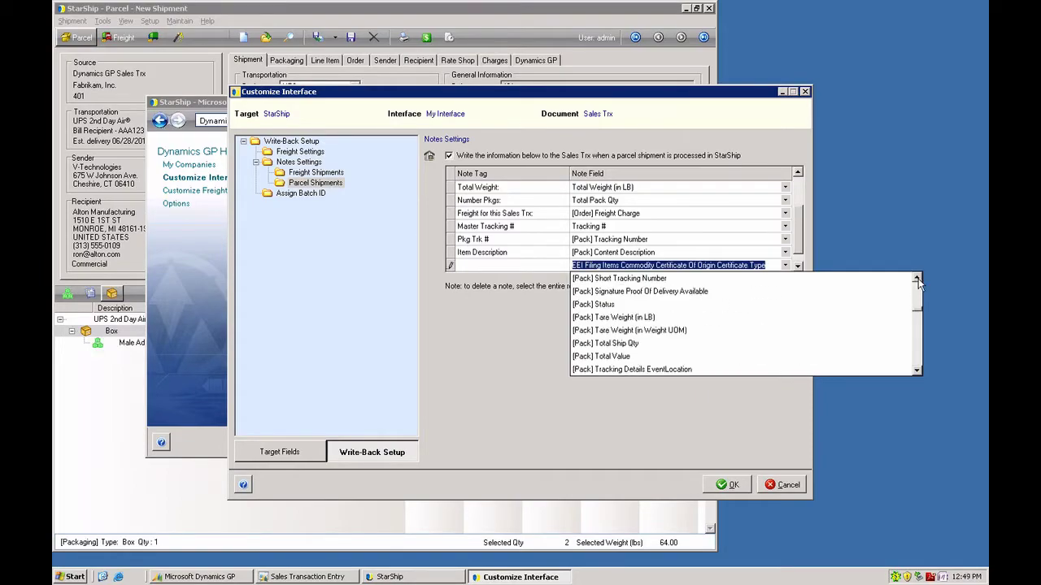
{"action": "left_click", "coordinate": [820, 343]}
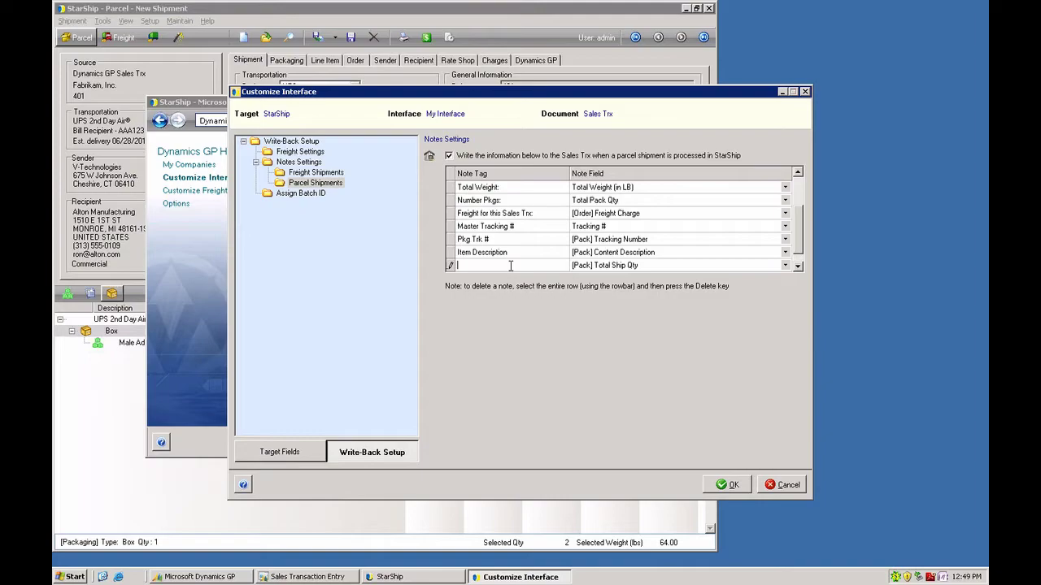
{"action": "type", "text": "Ship Qty"}
{"action": "left_click", "coordinate": [799, 266]}
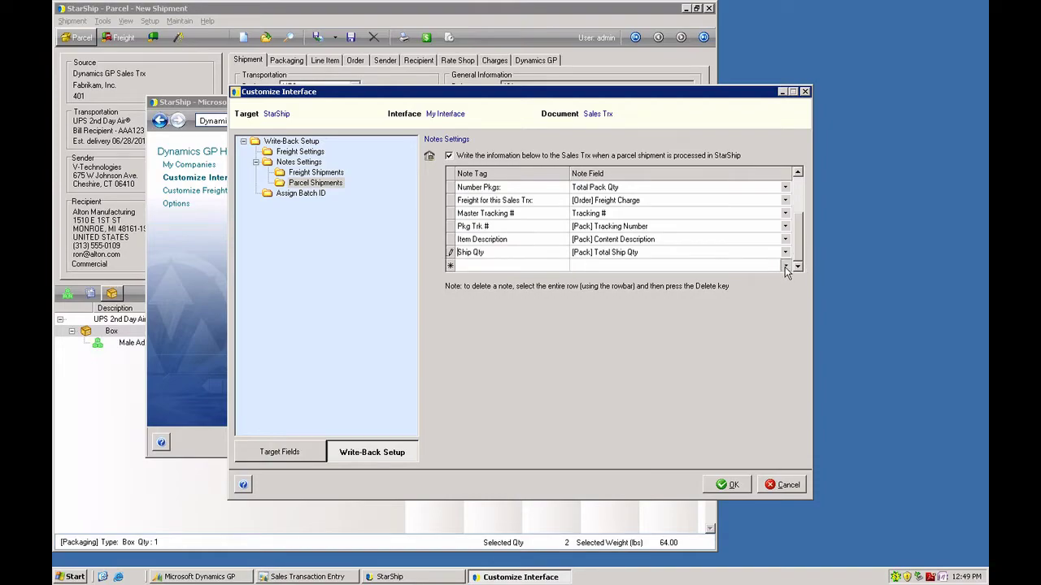
- Add a 'Dept.' parcel note mapped to Department and save the interface settings
{"action": "left_click", "coordinate": [784, 266]}
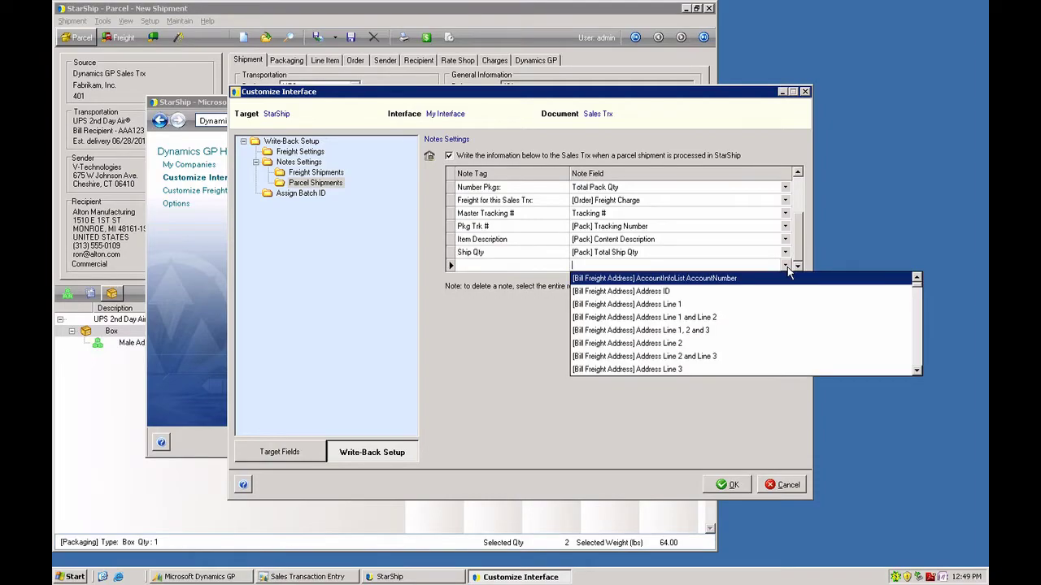
{"action": "type", "text": "d"}
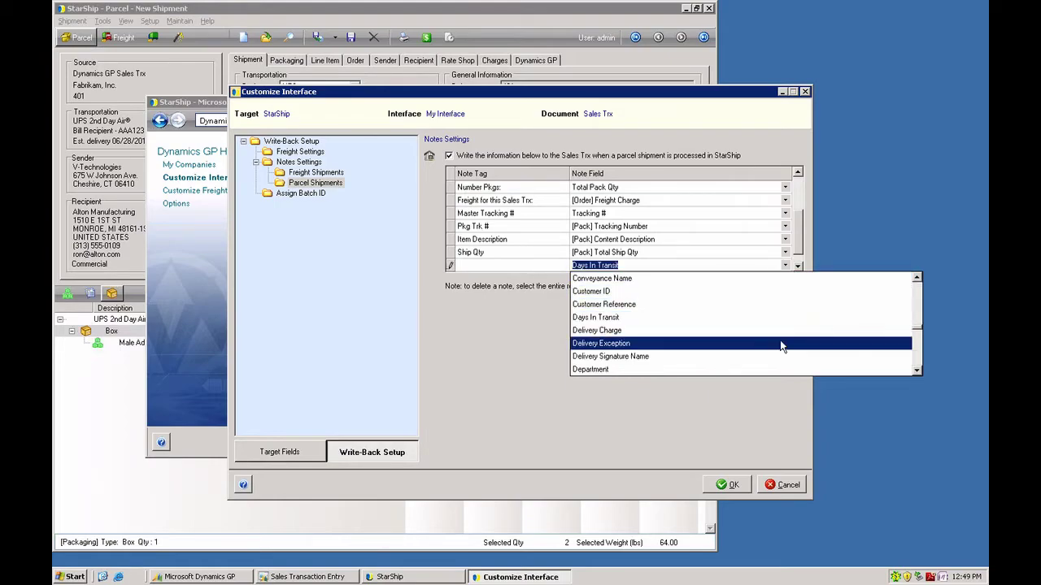
{"action": "left_click", "coordinate": [770, 369]}
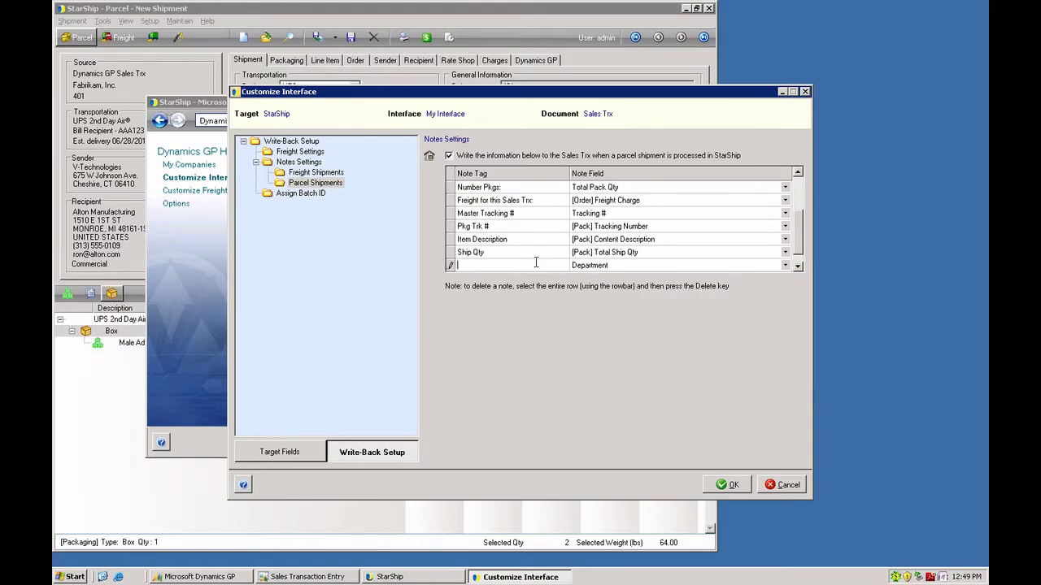
{"action": "type", "text": "Dept."}
{"action": "left_click", "coordinate": [724, 485]}
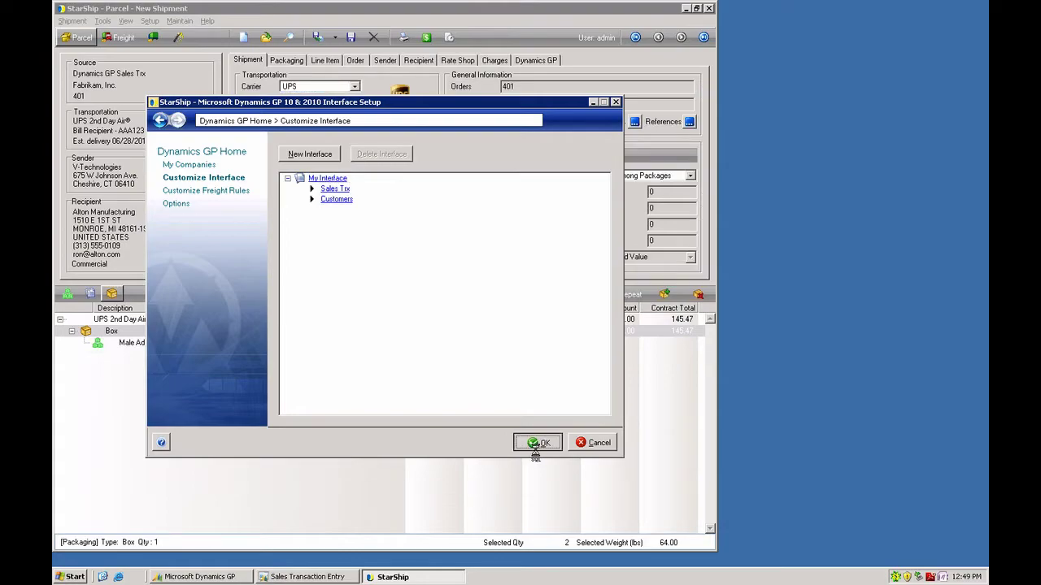
{"action": "left_click", "coordinate": [537, 443]}
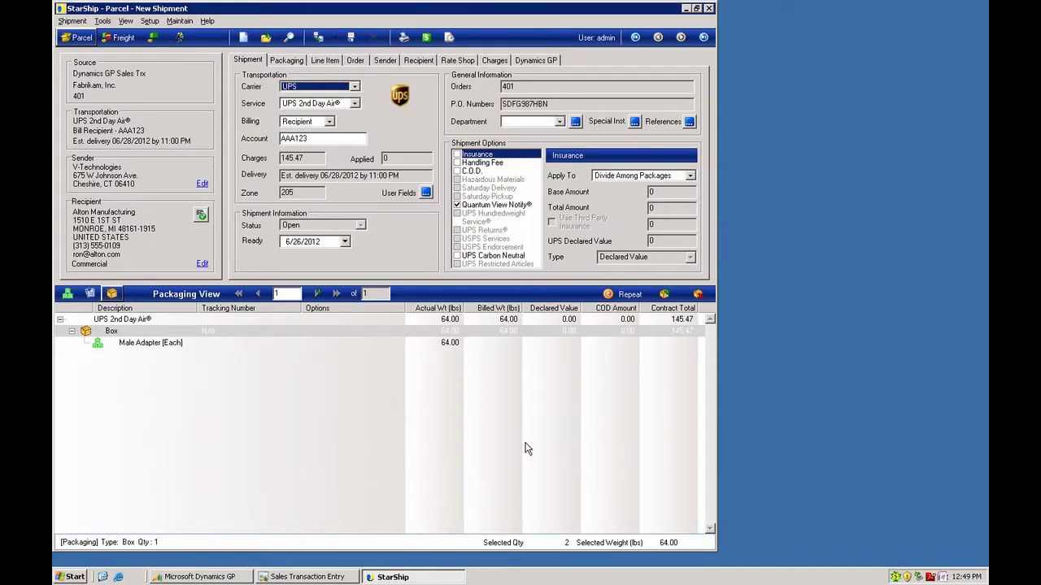
- Discard the current shipment without saving and load order 100
{"action": "left_click", "coordinate": [243, 37]}
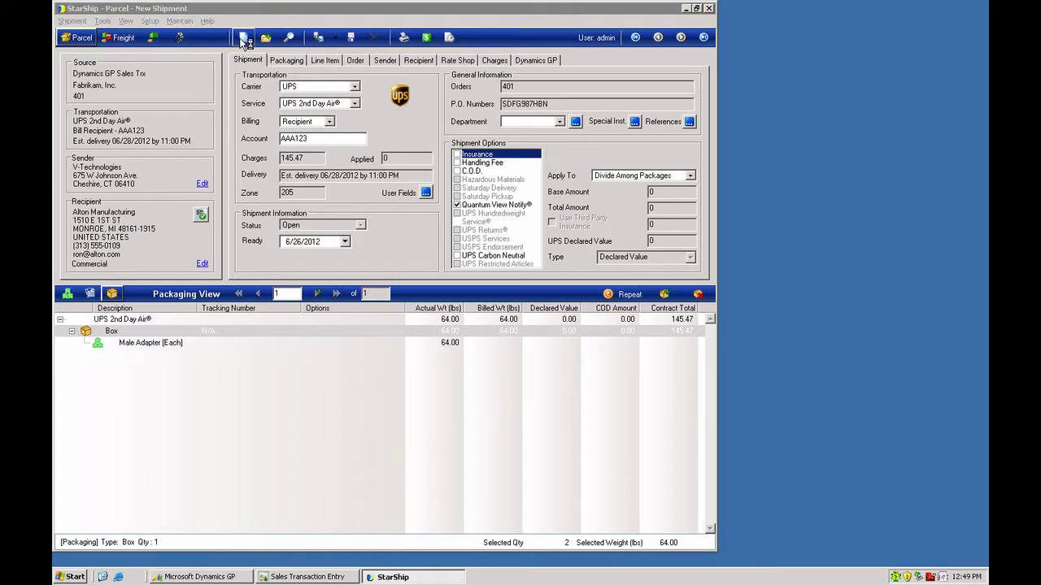
{"action": "left_click", "coordinate": [385, 308]}
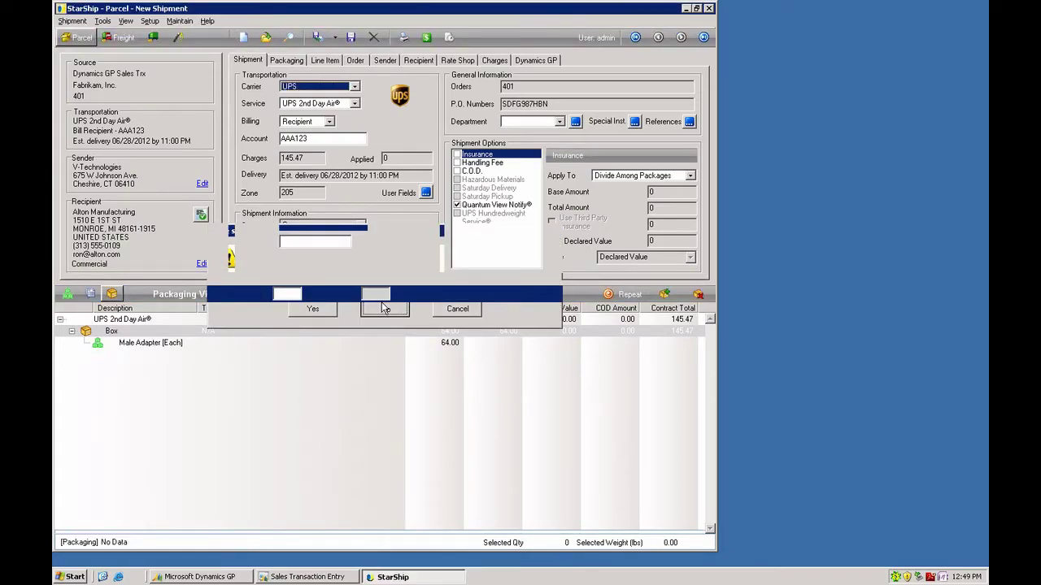
{"action": "type", "text": "100"}
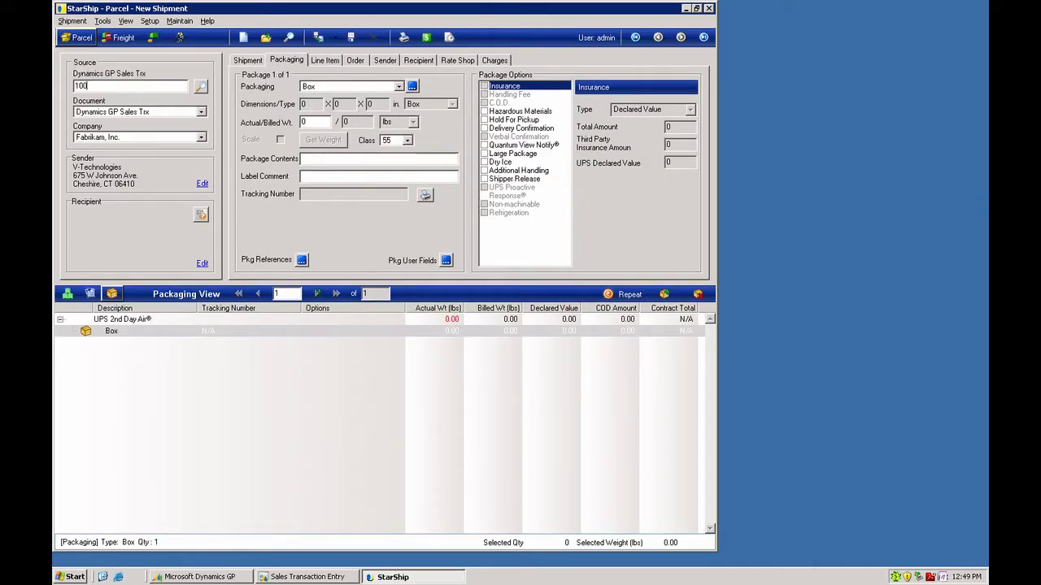
{"action": "key", "text": "Return"}
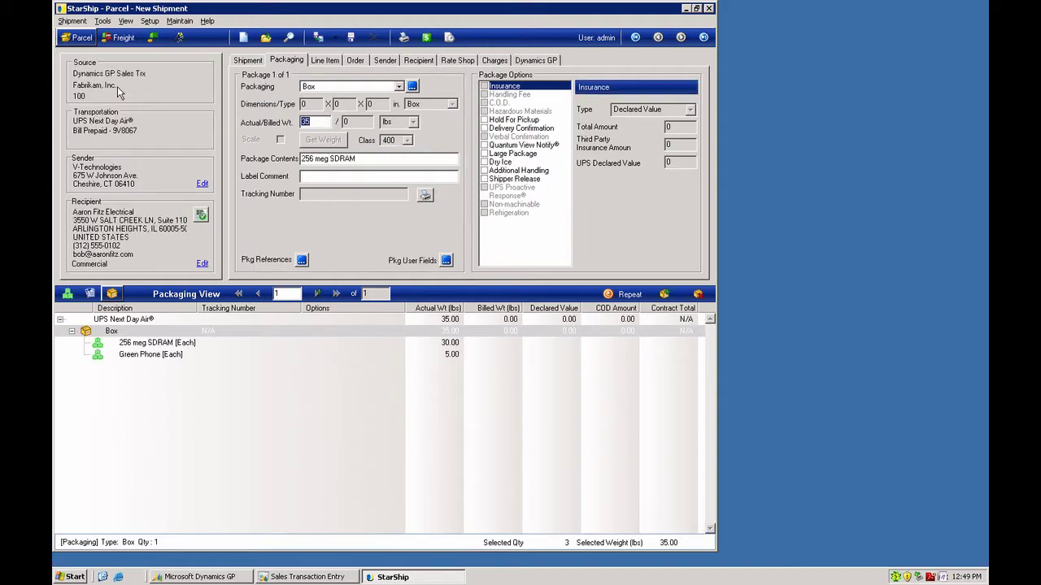
- Close the first box and move the Green Phone into a second box
{"action": "left_click", "coordinate": [664, 294]}
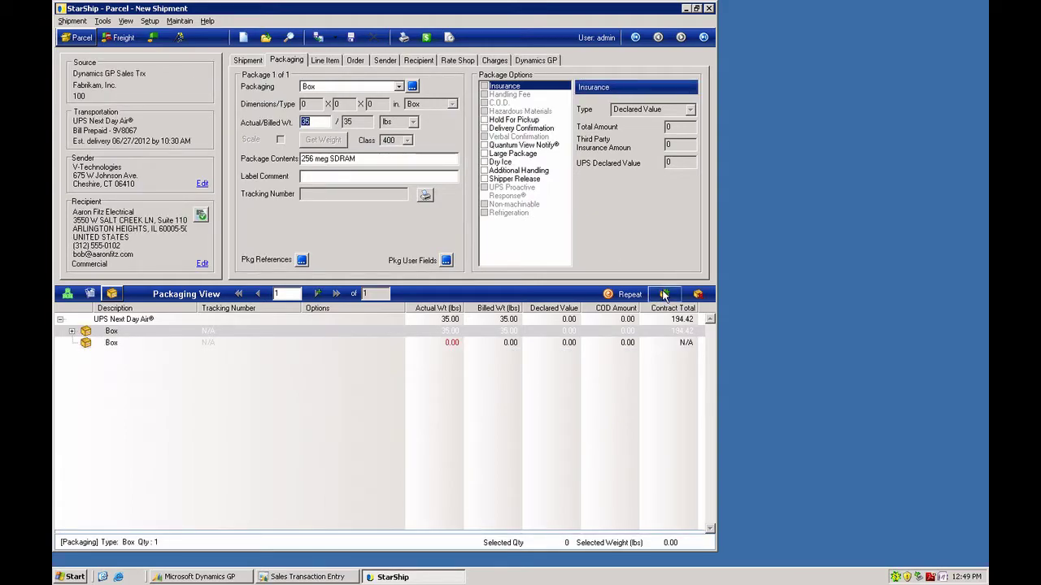
{"action": "right_click", "coordinate": [138, 333]}
{"action": "left_click", "coordinate": [154, 339]}
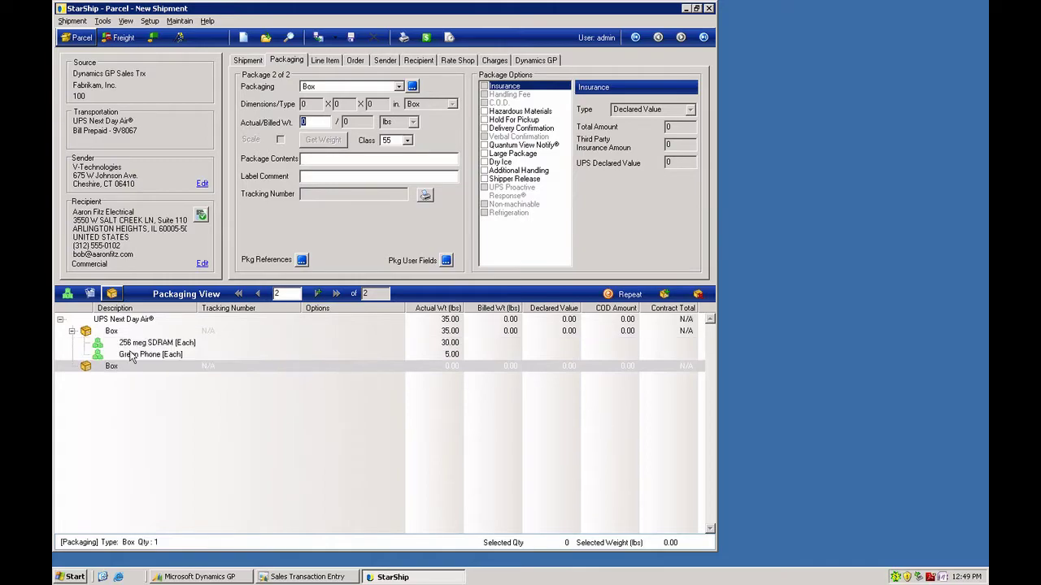
{"action": "left_click_drag", "start_coordinate": [130, 358], "coordinate": [118, 374]}
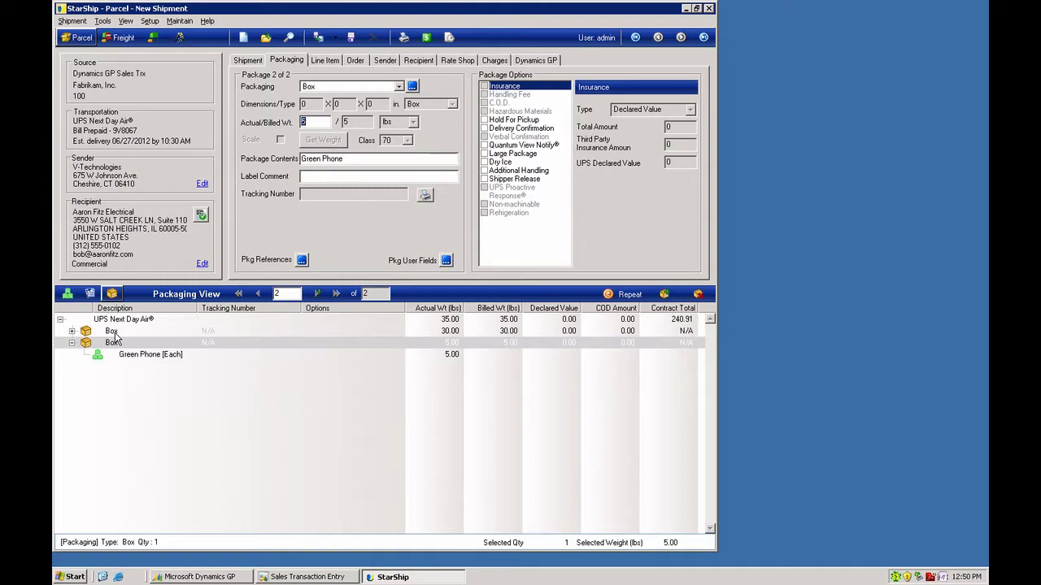
{"action": "right_click", "coordinate": [115, 332]}
{"action": "left_click", "coordinate": [122, 339]}
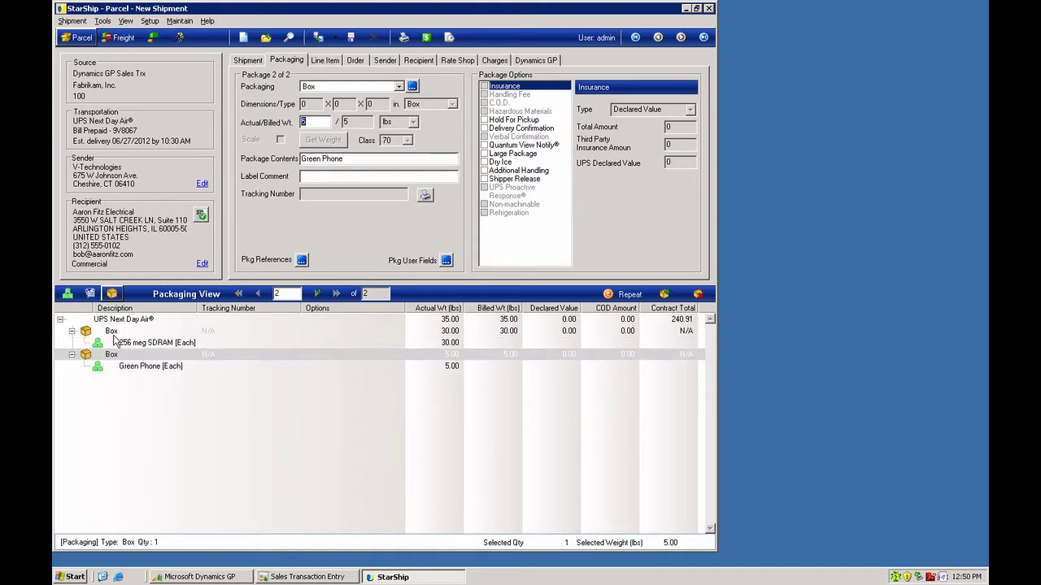
- Set the shipment's Department to Service and process the shipment
{"action": "left_click", "coordinate": [249, 61]}
{"action": "left_click", "coordinate": [561, 122]}
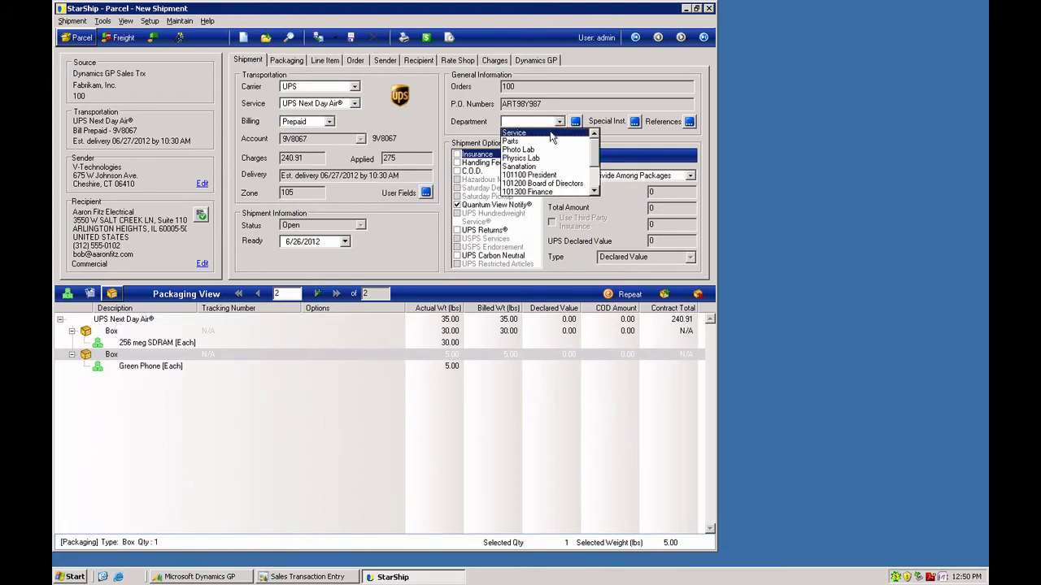
{"action": "left_click", "coordinate": [550, 134]}
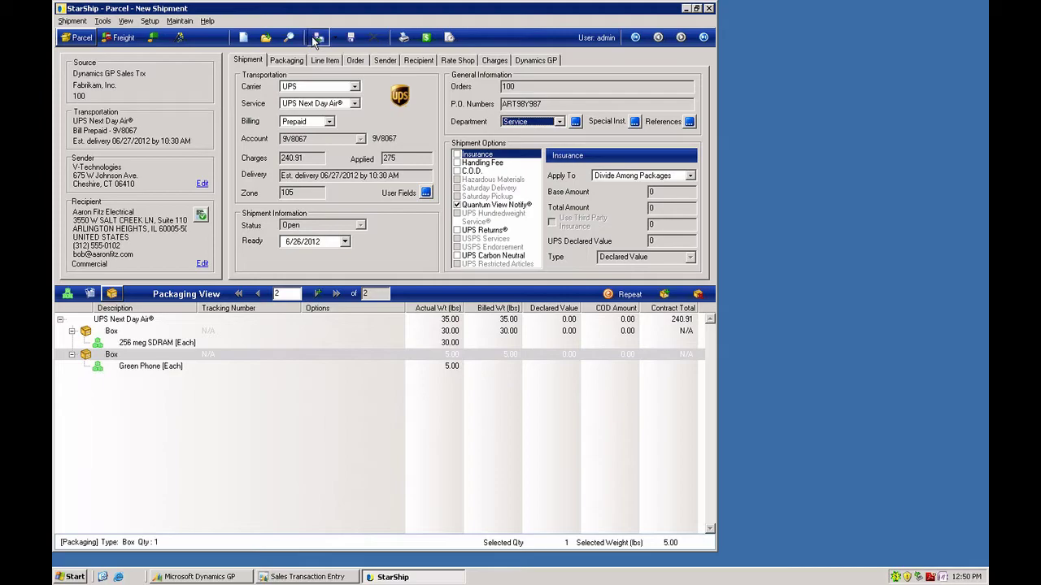
{"action": "left_click", "coordinate": [316, 40]}
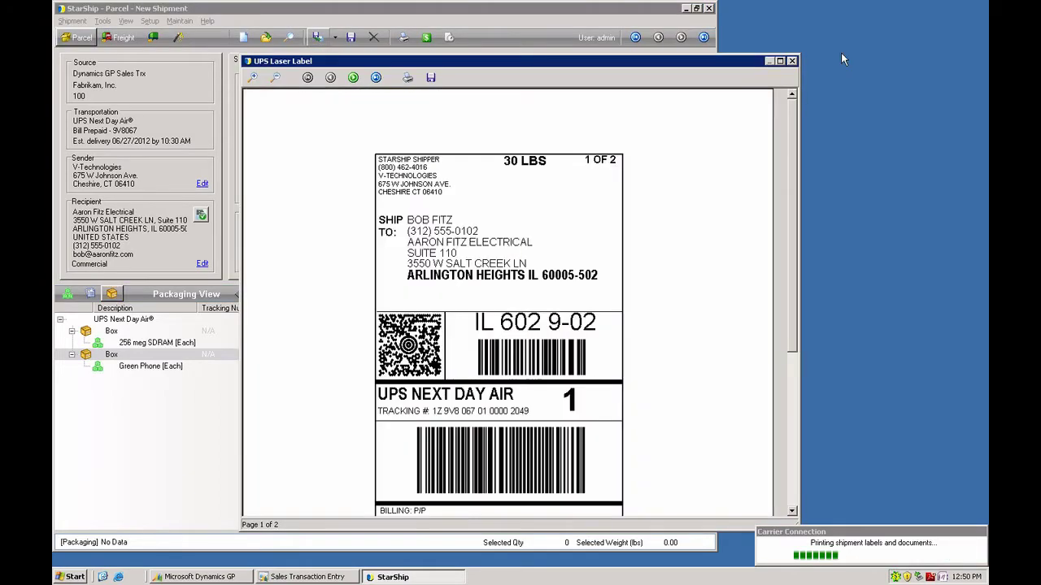
- Close the UPS label preview and minimize StarShip to reach Dynamics GP
{"action": "left_click", "coordinate": [757, 62]}
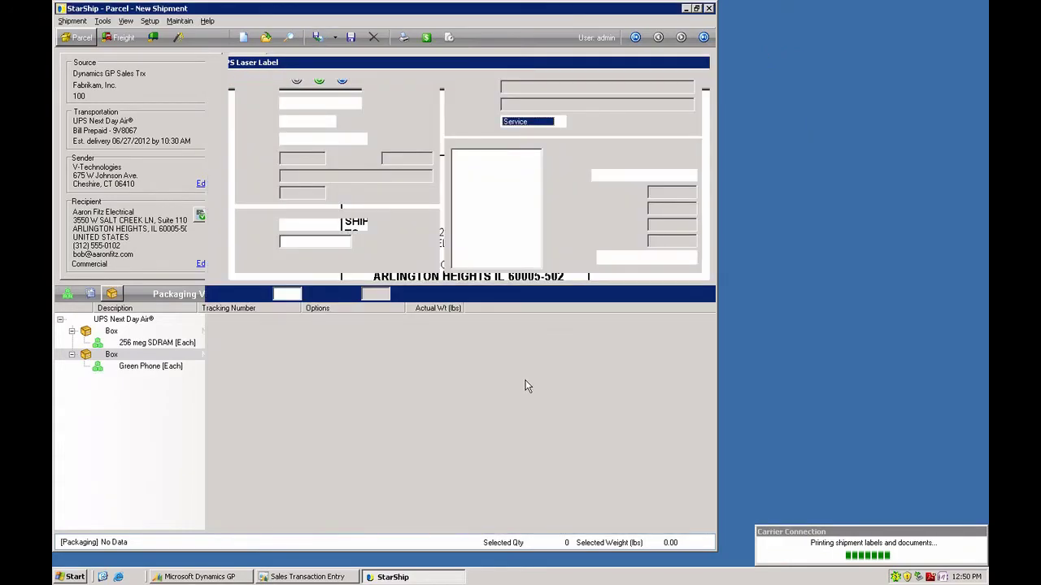
{"action": "left_click", "coordinate": [686, 8]}
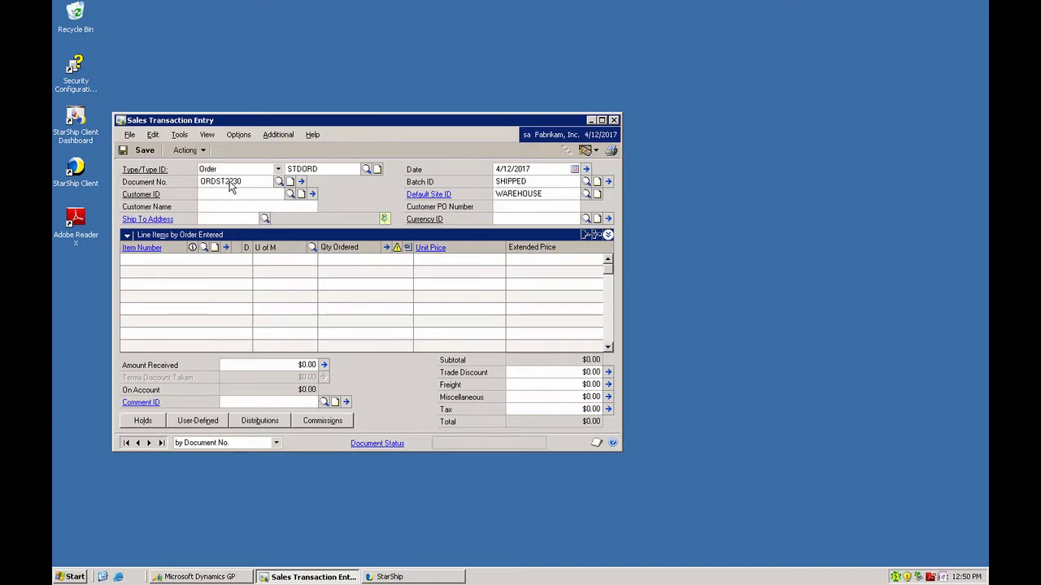
- Load sales order 100 and open its note showing the UPS Next Day Air shipment, Dept. Service, two packs
{"action": "double_click", "coordinate": [230, 182]}
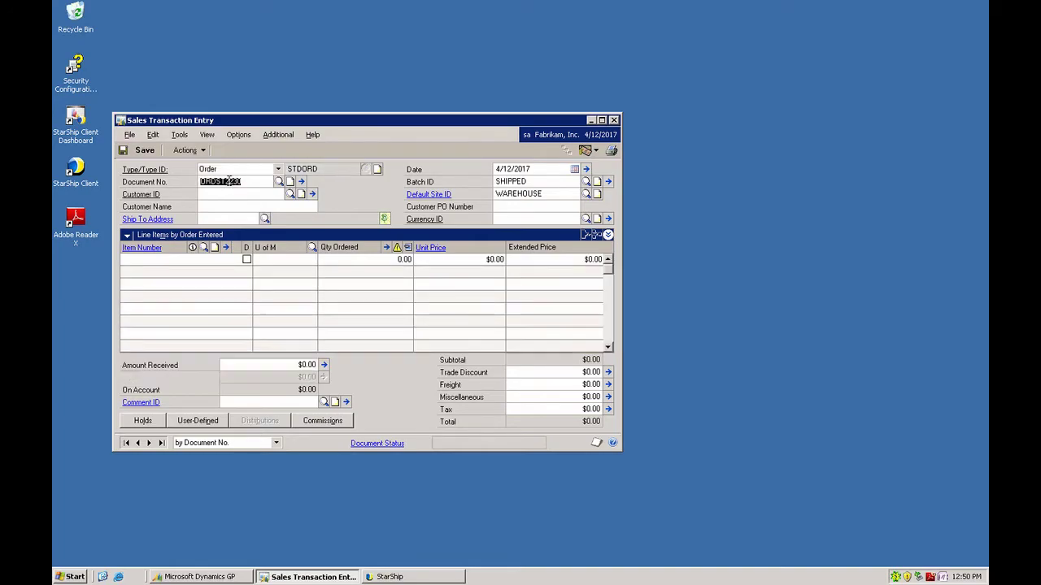
{"action": "type", "text": "100"}
{"action": "key", "text": "Tab"}
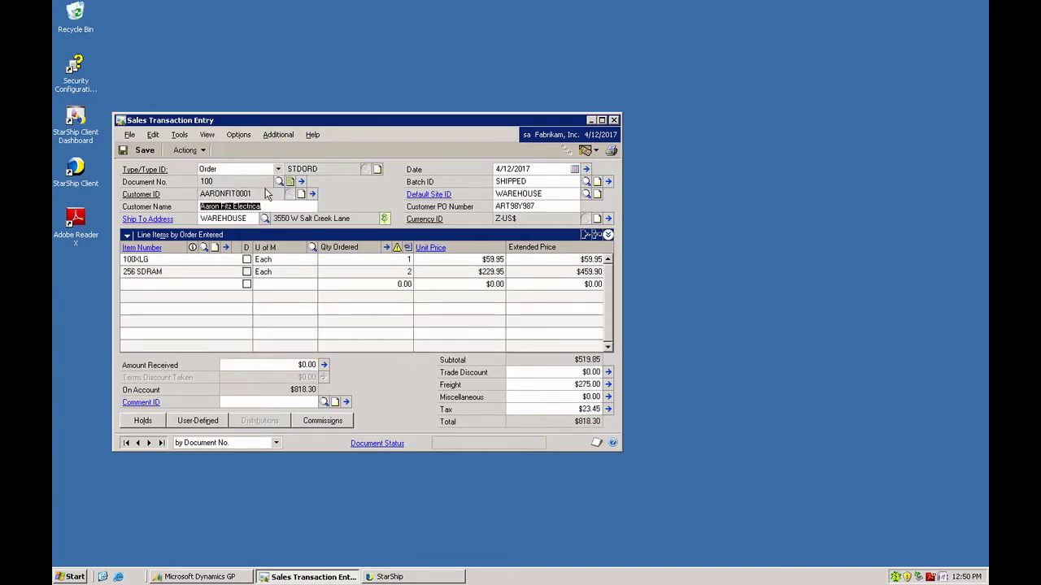
{"action": "left_click", "coordinate": [290, 182]}
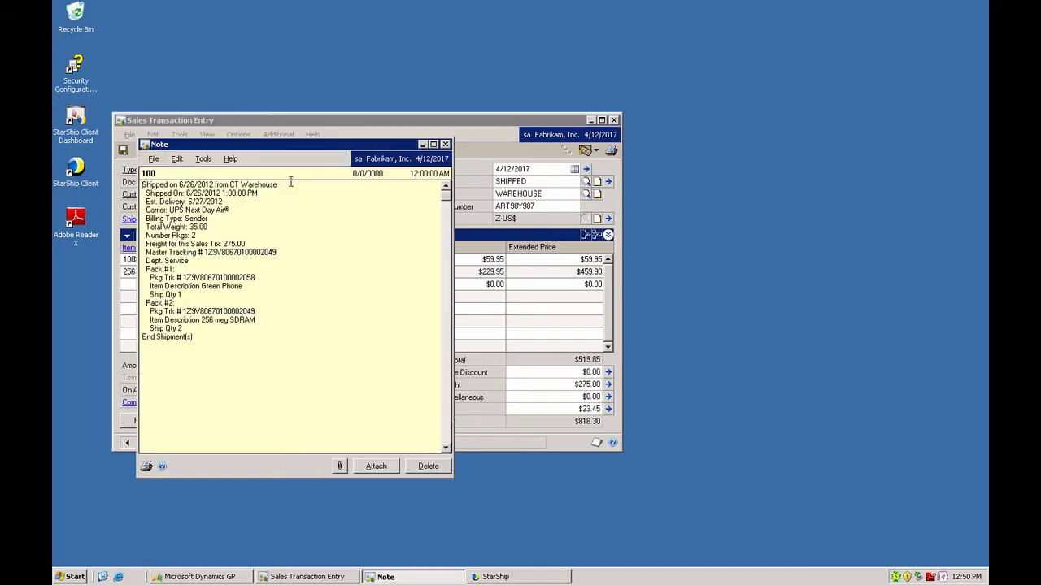